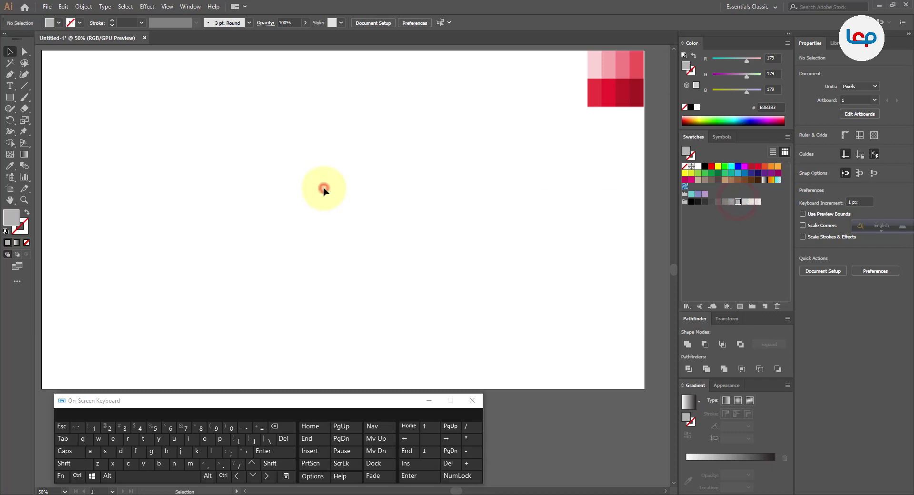
Draw a square about 252 px wide with the current grey fill on the artboard's upper left area
{"action": "left_click", "coordinate": [788, 34]}
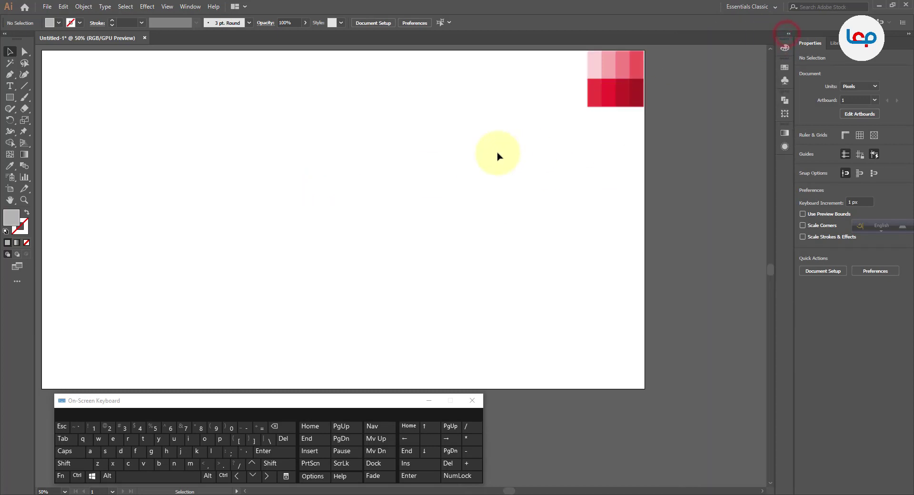
{"action": "left_click_drag", "start_coordinate": [347, 218], "coordinate": [386, 221]}
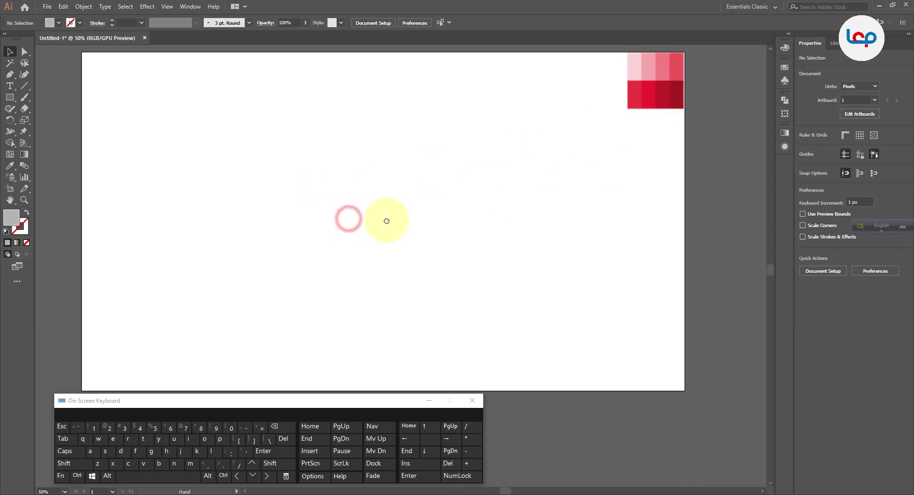
{"action": "left_click", "coordinate": [11, 98]}
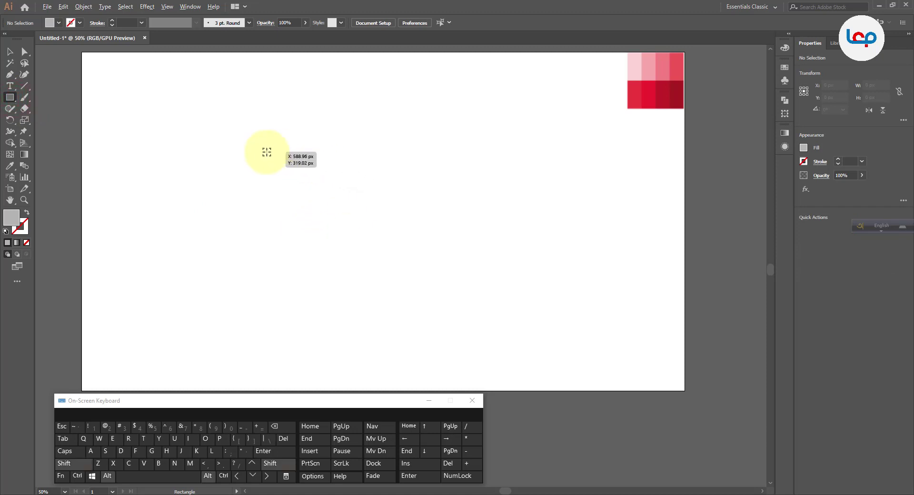
{"action": "left_click_drag", "start_coordinate": [287, 177], "coordinate": [297, 194]}
{"action": "left_click", "coordinate": [10, 51]}
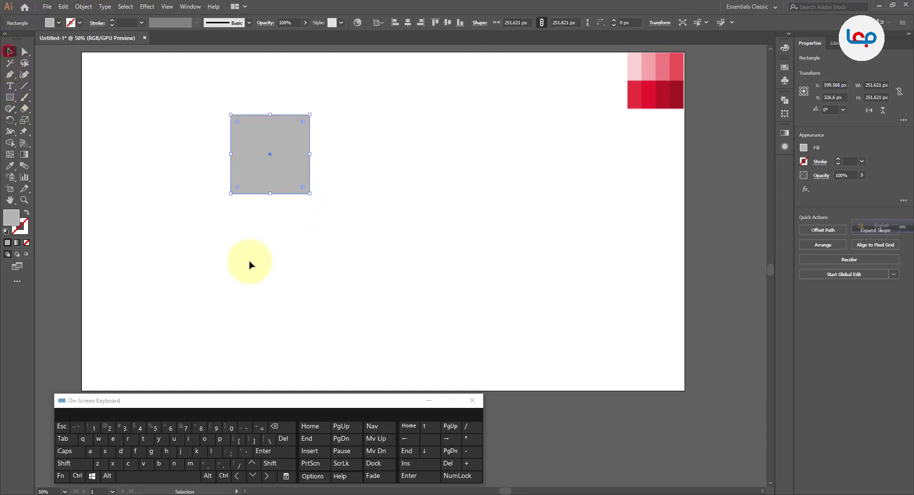
{"action": "scroll", "coordinate": [181, 213], "scroll_direction": "down", "scroll_amount": 1}
{"action": "scroll", "coordinate": [287, 166], "scroll_direction": "up", "scroll_amount": 1}
{"action": "scroll", "coordinate": [226, 204], "scroll_direction": "up", "scroll_amount": 1}
{"action": "left_click", "coordinate": [400, 210]}
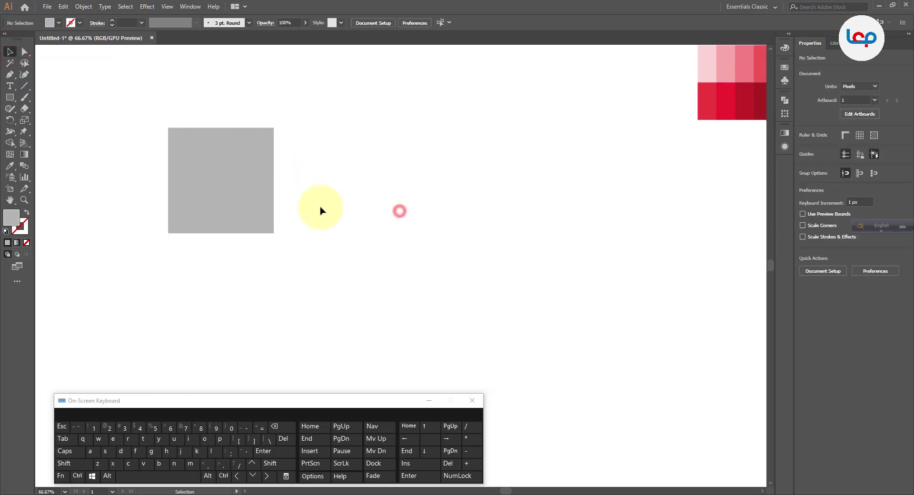
{"action": "left_click", "coordinate": [247, 188]}
{"action": "left_click", "coordinate": [352, 189]}
{"action": "left_click", "coordinate": [84, 135]}
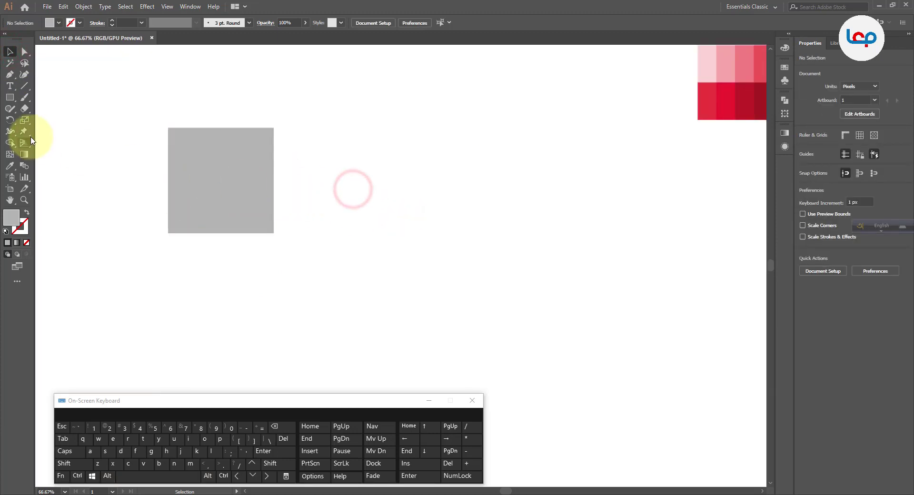
Draw two diagonal lines across the grey square, each joining opposite corners
{"action": "left_click", "coordinate": [21, 89]}
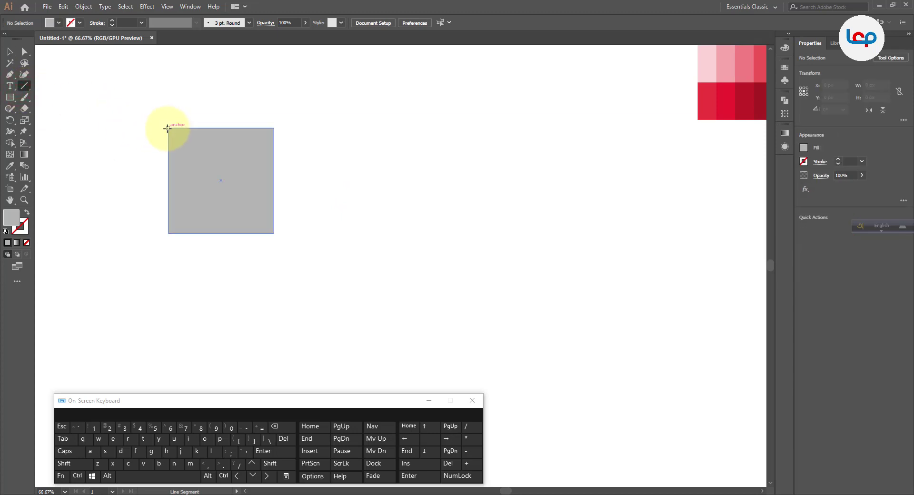
{"action": "left_click_drag", "start_coordinate": [167, 129], "coordinate": [274, 233]}
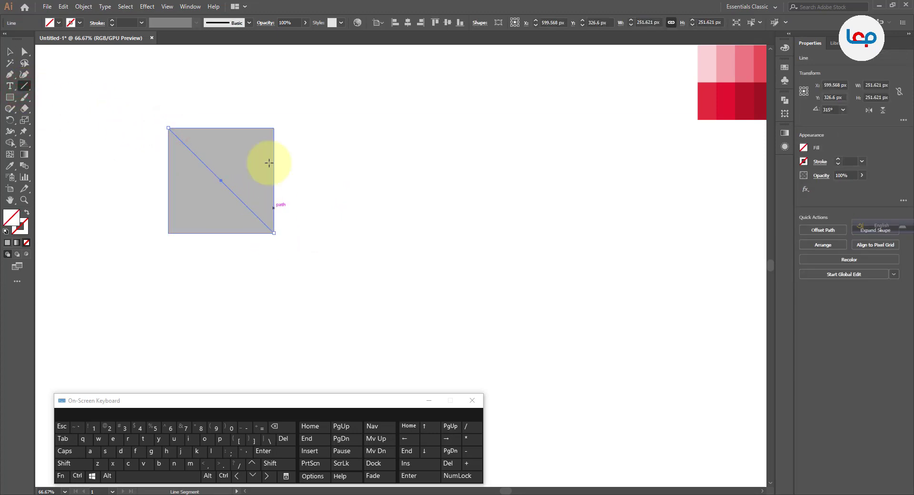
{"action": "left_click_drag", "start_coordinate": [272, 128], "coordinate": [166, 234]}
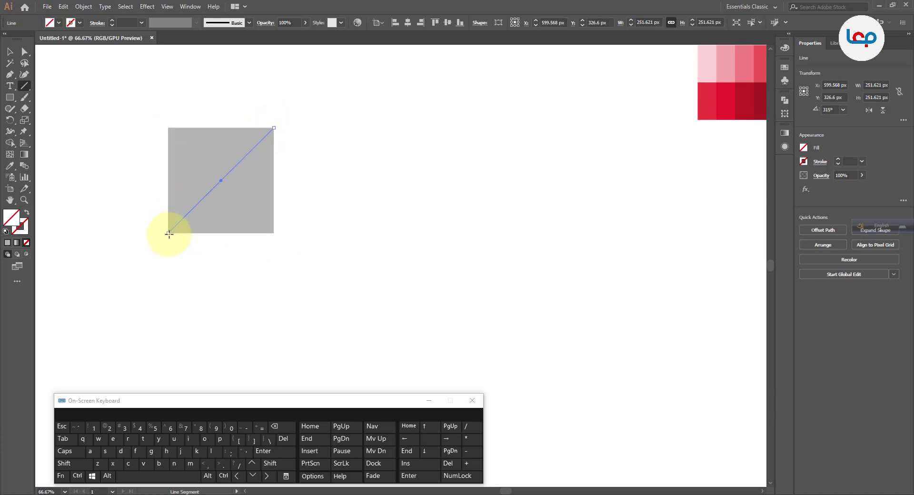
{"action": "left_click", "coordinate": [10, 51]}
{"action": "left_click", "coordinate": [122, 128]}
Divide the square along both diagonals with Pathfinder and ungroup the resulting triangles
{"action": "left_click_drag", "start_coordinate": [158, 82], "coordinate": [312, 274]}
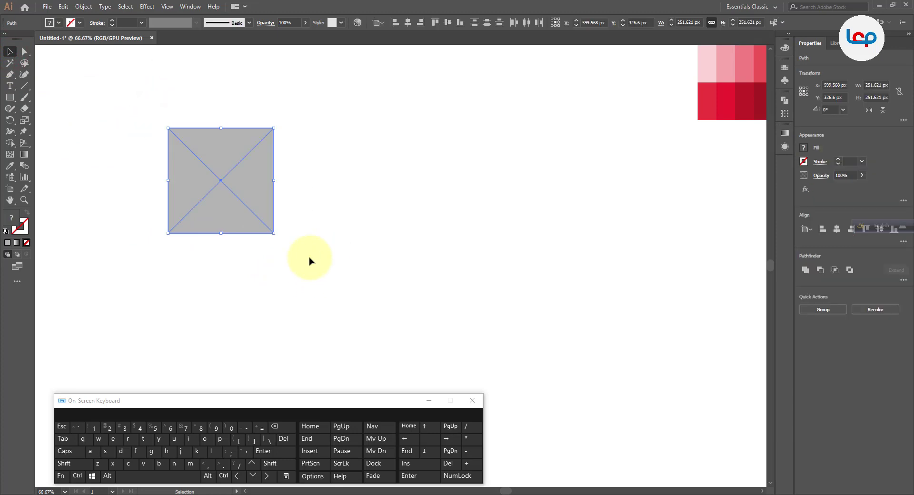
{"action": "left_click", "coordinate": [788, 36]}
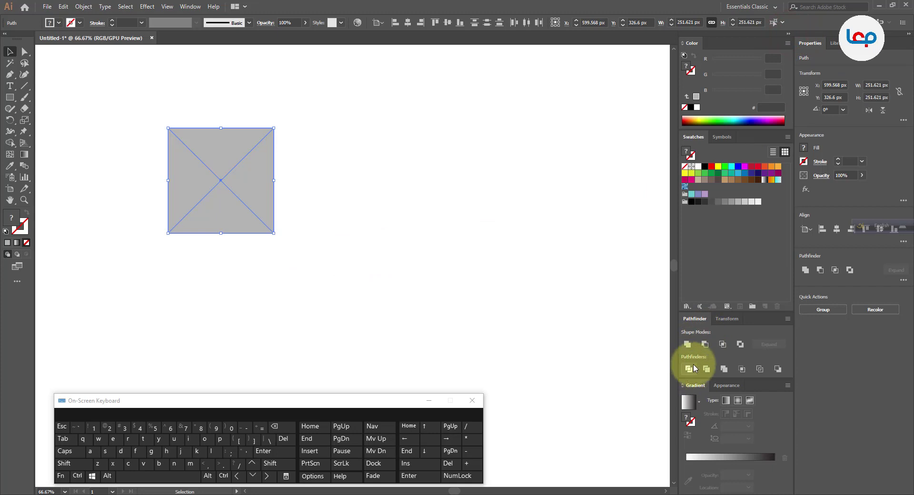
{"action": "left_click", "coordinate": [689, 370]}
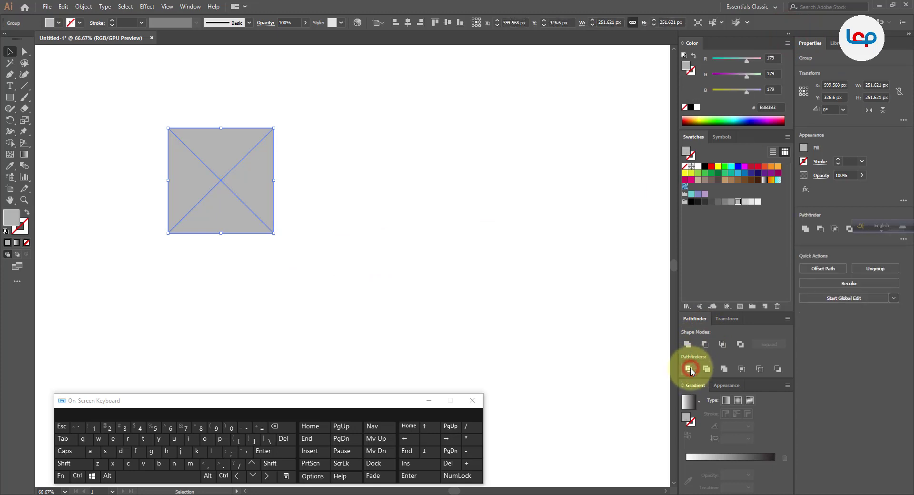
{"action": "left_click", "coordinate": [367, 276]}
{"action": "left_click", "coordinate": [245, 161]}
{"action": "right_click", "coordinate": [245, 161]}
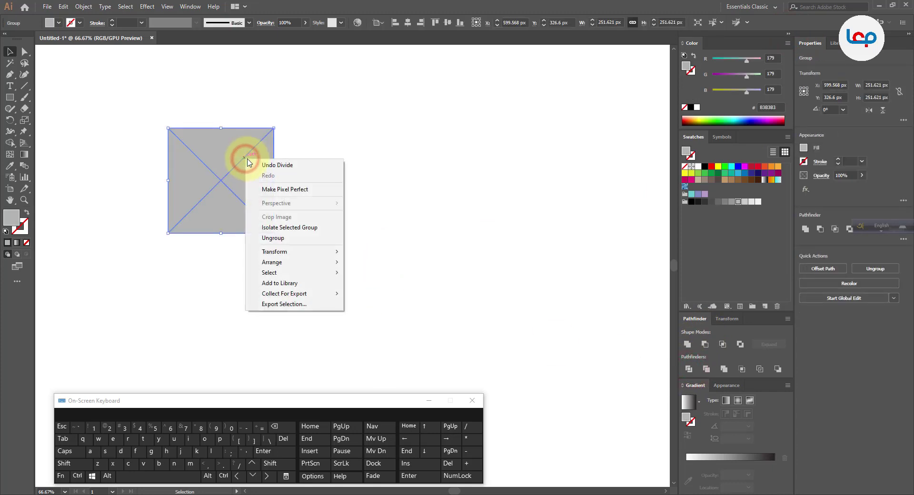
{"action": "left_click", "coordinate": [281, 236]}
{"action": "left_click", "coordinate": [364, 232]}
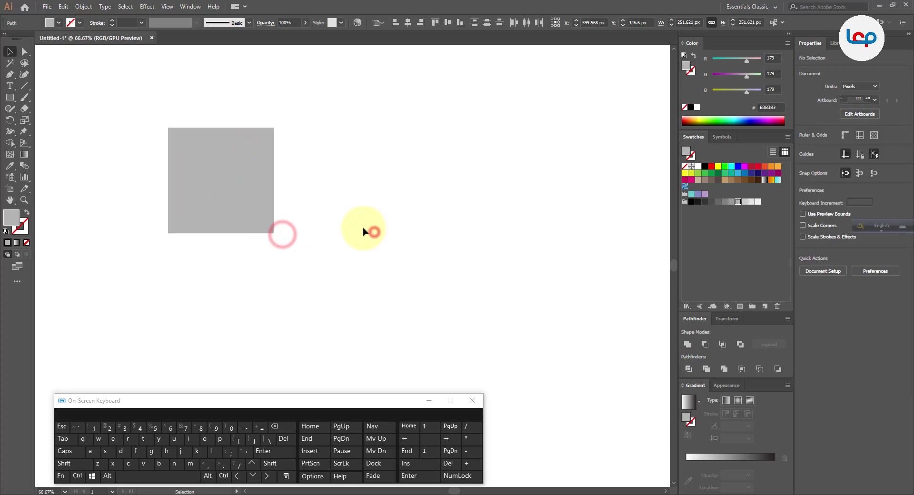
Reflect a copy of the right triangle across the vertical axis and place it against the outside of the square's right edge
{"action": "right_click", "coordinate": [264, 181]}
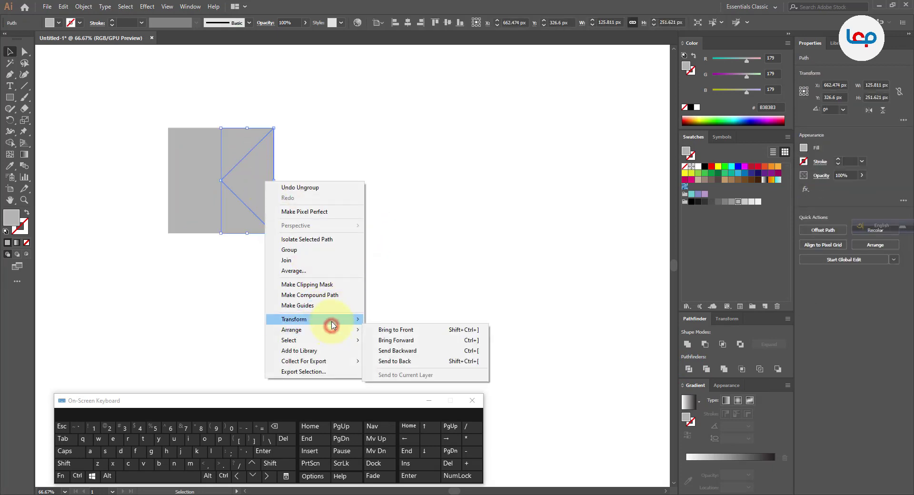
{"action": "mouse_move", "coordinate": [331, 325]}
{"action": "left_click", "coordinate": [393, 355]}
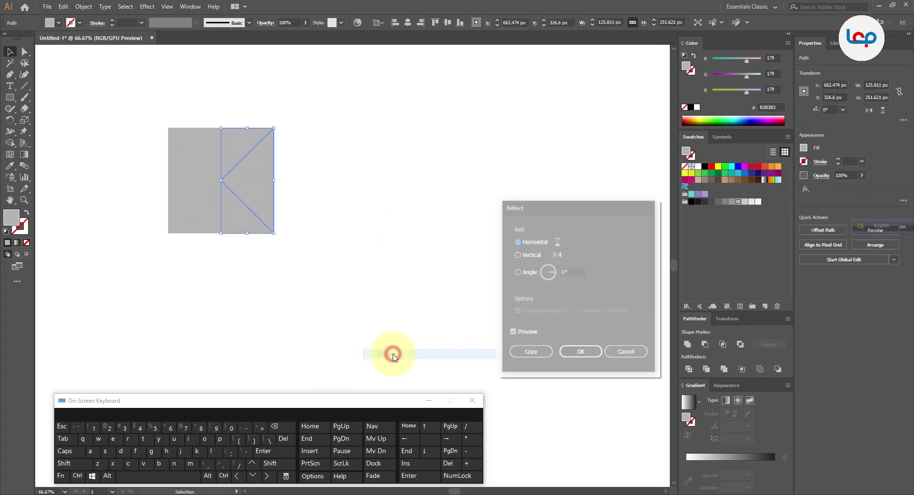
{"action": "left_click", "coordinate": [522, 256]}
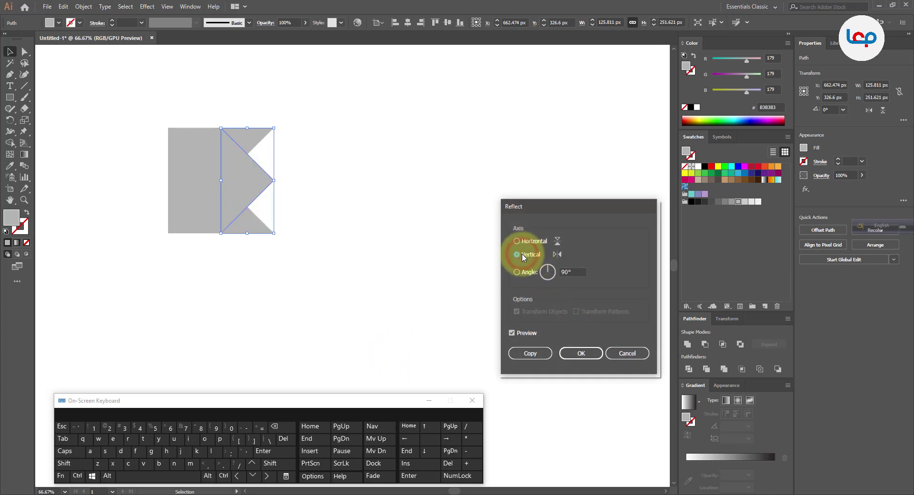
{"action": "left_click", "coordinate": [536, 355]}
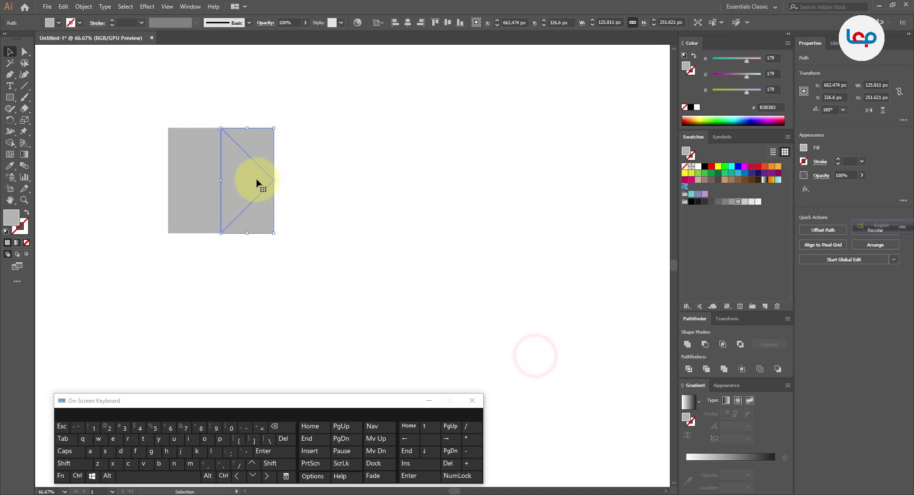
{"action": "left_click_drag", "start_coordinate": [305, 184], "coordinate": [317, 181]}
{"action": "left_click", "coordinate": [401, 181]}
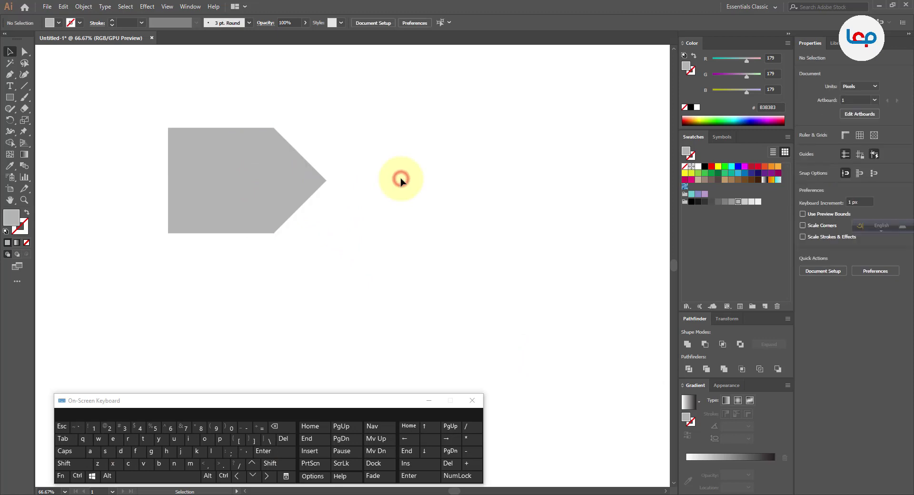
{"action": "left_click", "coordinate": [171, 210]}
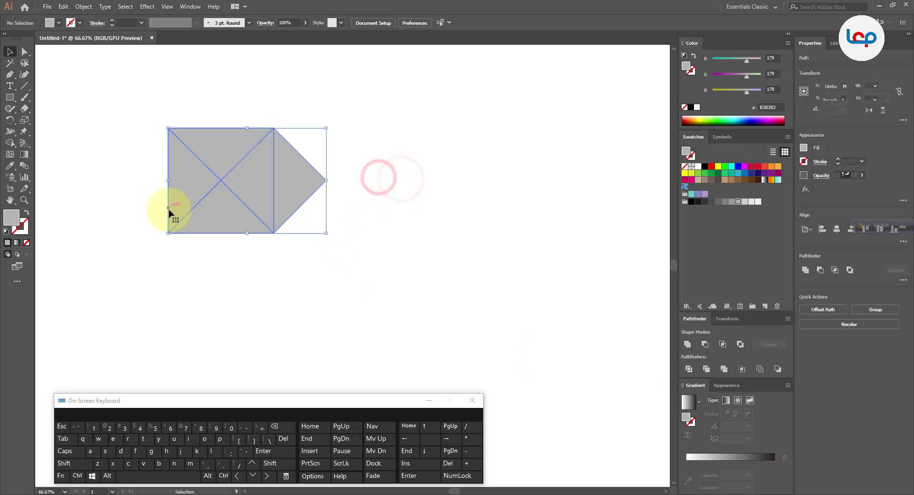
{"action": "left_click", "coordinate": [341, 284]}
Reflect a copy of the bottom triangle across the horizontal axis and place it directly below the square's bottom edge
{"action": "scroll", "coordinate": [265, 179], "scroll_direction": "down", "scroll_amount": 1}
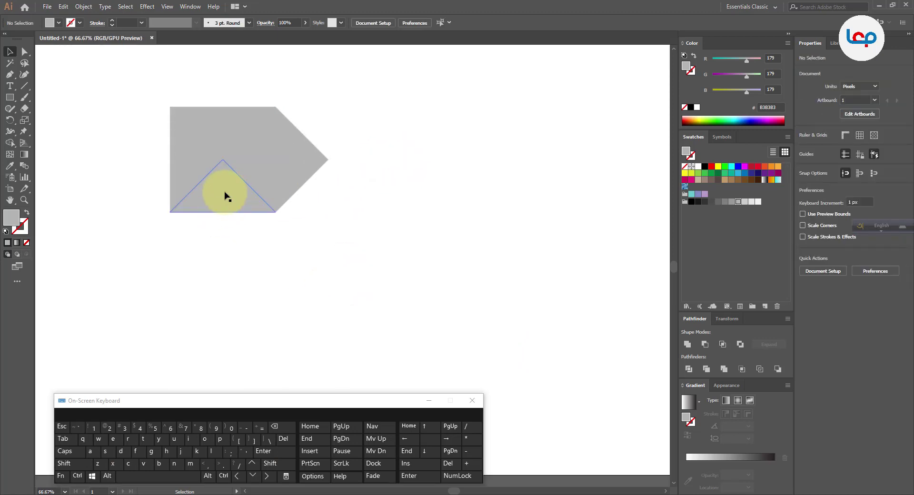
{"action": "left_click", "coordinate": [224, 192]}
{"action": "right_click", "coordinate": [224, 192]}
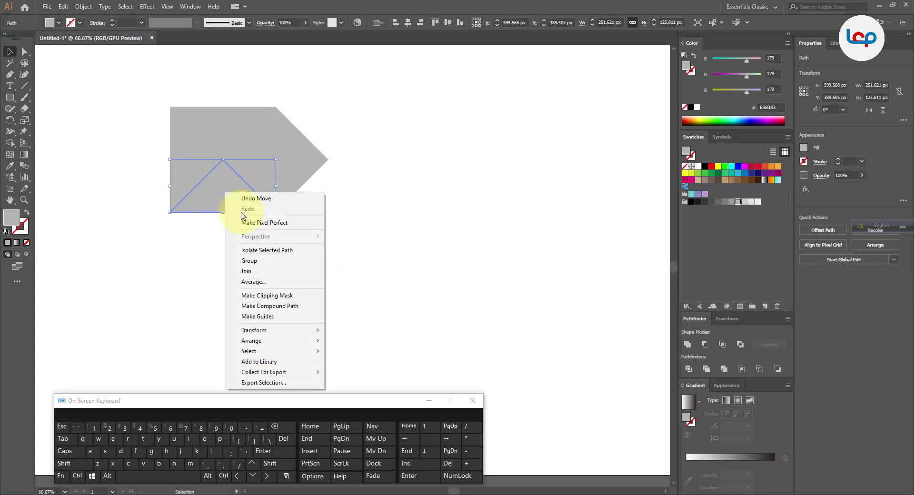
{"action": "left_click", "coordinate": [297, 330]}
{"action": "left_click", "coordinate": [362, 366]}
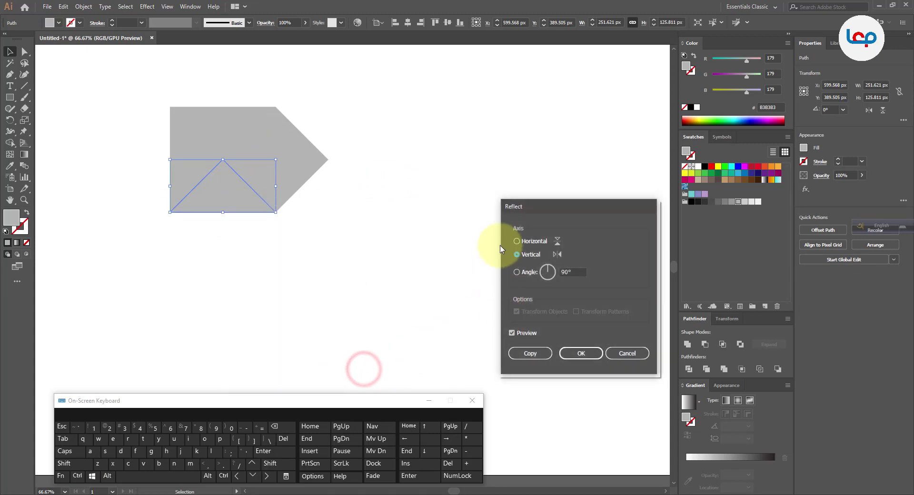
{"action": "left_click", "coordinate": [517, 241]}
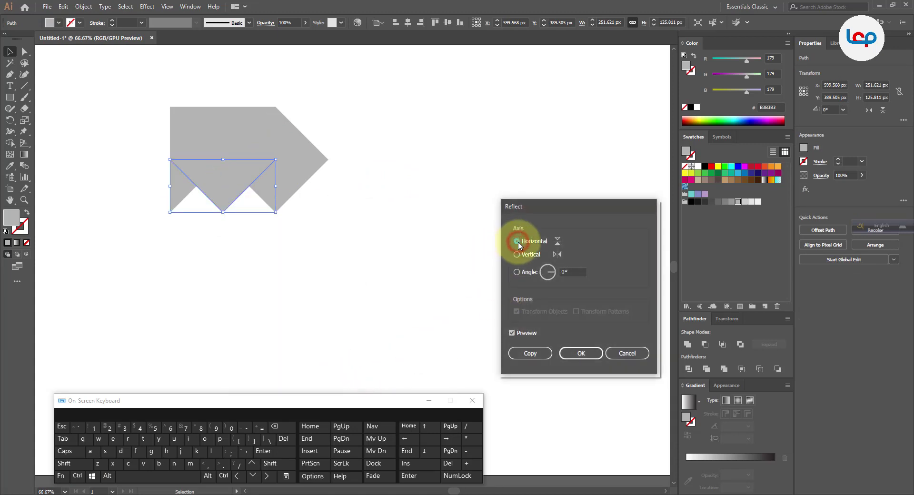
{"action": "left_click", "coordinate": [527, 353]}
{"action": "left_click_drag", "start_coordinate": [235, 176], "coordinate": [234, 230]}
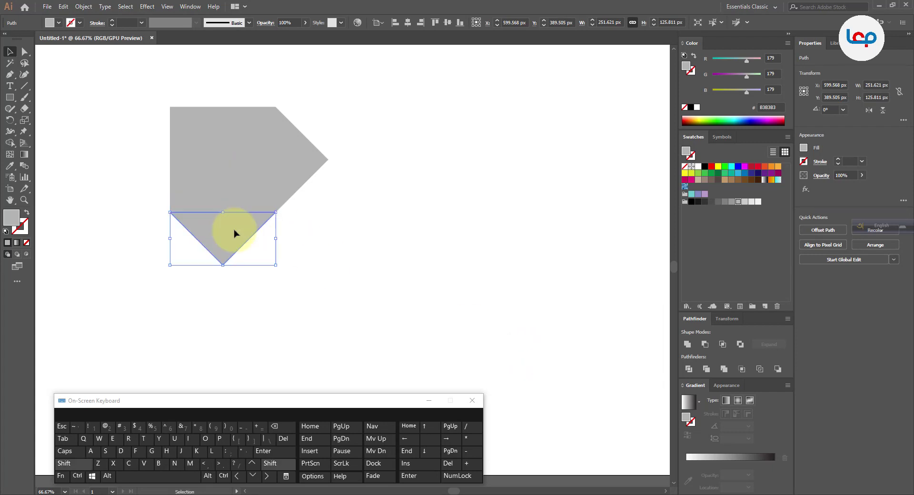
{"action": "left_click", "coordinate": [357, 233]}
{"action": "scroll", "coordinate": [350, 233], "scroll_direction": "down", "scroll_amount": 1}
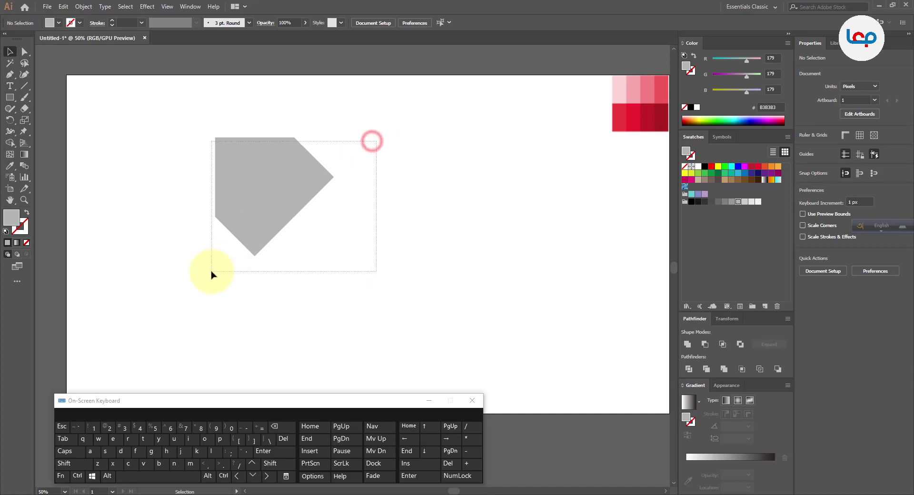
{"action": "left_click_drag", "start_coordinate": [212, 275], "coordinate": [208, 266]}
{"action": "scroll", "coordinate": [271, 179], "scroll_direction": "down", "scroll_amount": 1}
{"action": "scroll", "coordinate": [278, 194], "scroll_direction": "up", "scroll_amount": 2}
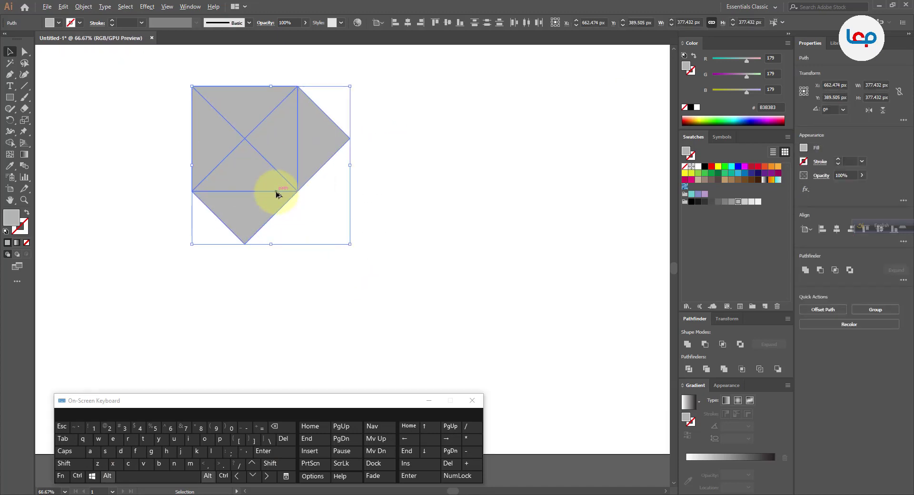
{"action": "left_click", "coordinate": [418, 196]}
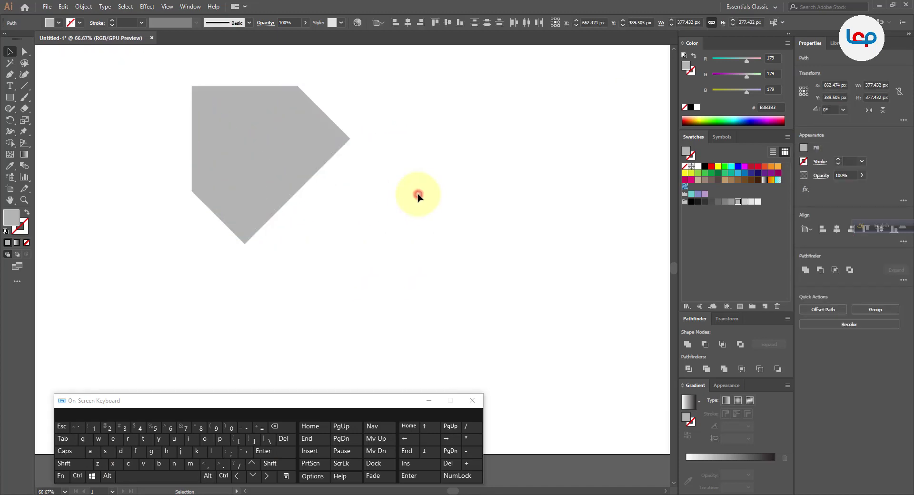
{"action": "left_click", "coordinate": [398, 148]}
Draw a horizontal line about 252 px long from the square's centre to the outer tip of the right mirrored triangle
{"action": "left_click", "coordinate": [24, 86]}
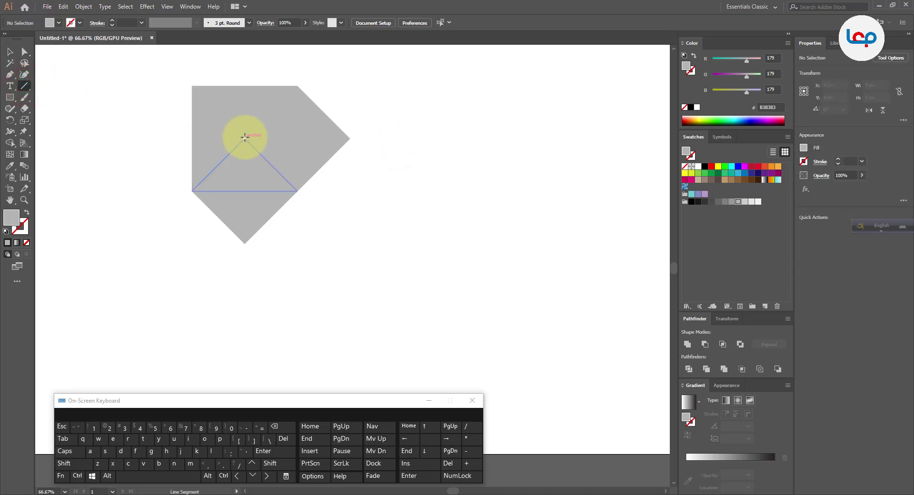
{"action": "left_click_drag", "start_coordinate": [245, 137], "coordinate": [351, 139]}
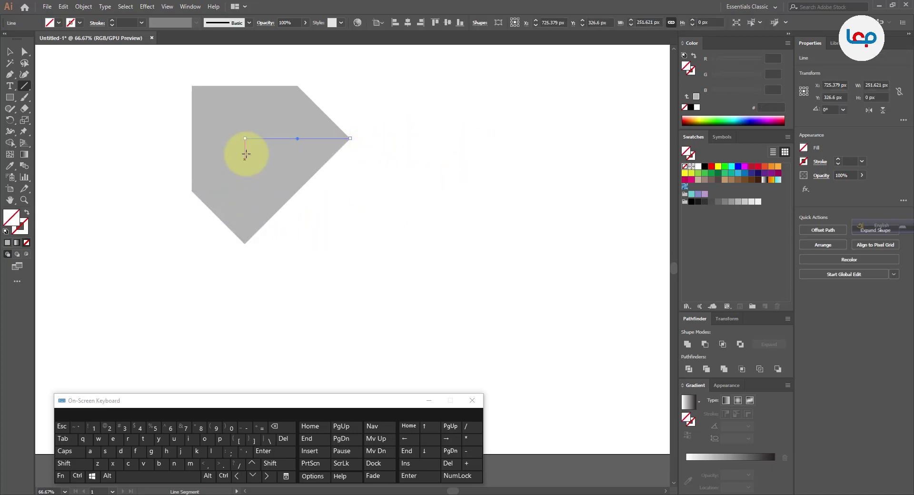
{"action": "left_click", "coordinate": [11, 55]}
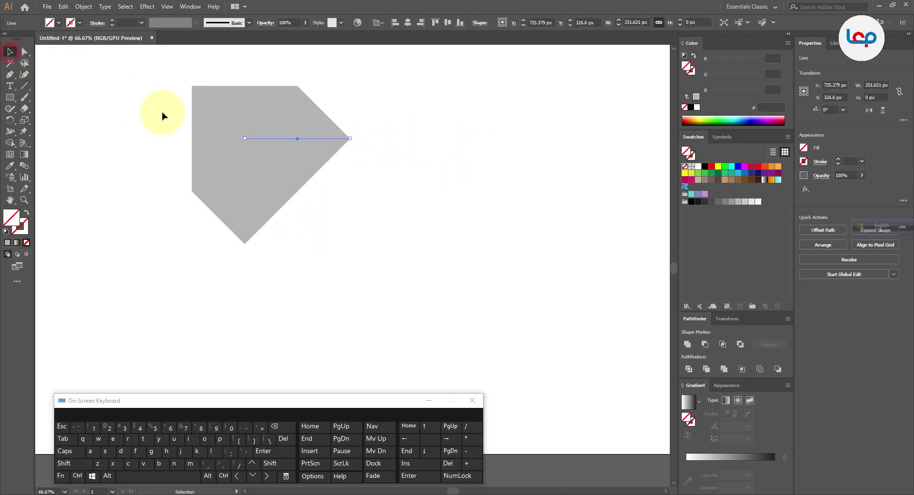
{"action": "left_click", "coordinate": [162, 112]}
Fill the right diamond, made of the right triangle and its mirrored copy, with darker grey 808080
{"action": "left_click_drag", "start_coordinate": [387, 116], "coordinate": [287, 139]}
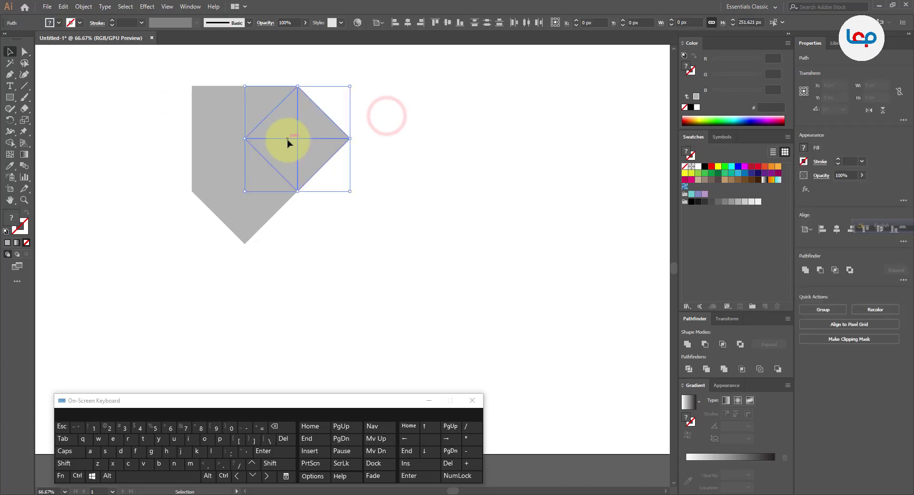
{"action": "left_click", "coordinate": [726, 202]}
{"action": "left_click", "coordinate": [414, 204]}
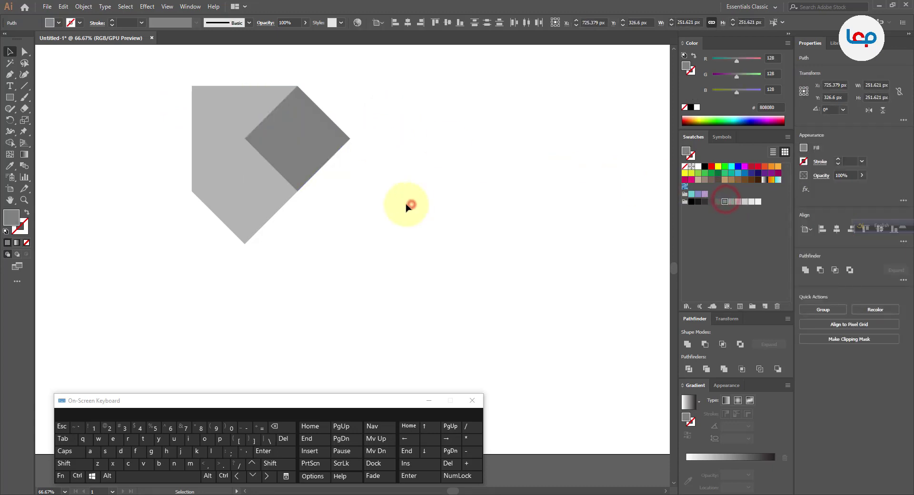
Fill the bottom diamond, made of the bottom triangle and its mirrored copy, with light grey CCCCCC
{"action": "left_click_drag", "start_coordinate": [286, 250], "coordinate": [233, 177]}
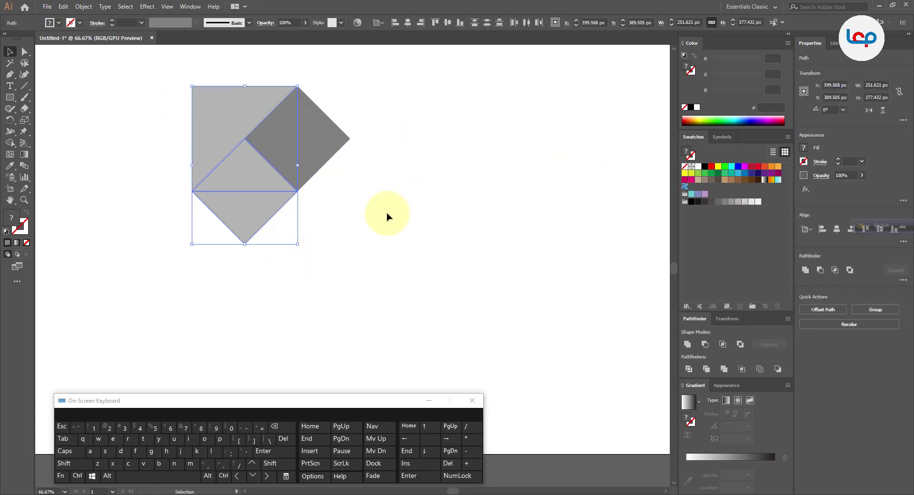
{"action": "left_click", "coordinate": [321, 245]}
{"action": "left_click_drag", "start_coordinate": [227, 247], "coordinate": [245, 173]}
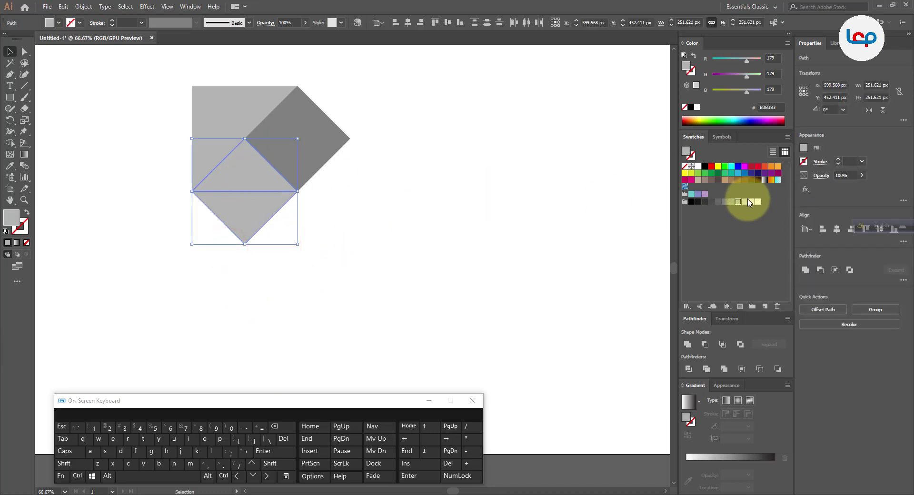
{"action": "left_click", "coordinate": [743, 203]}
{"action": "left_click", "coordinate": [483, 239]}
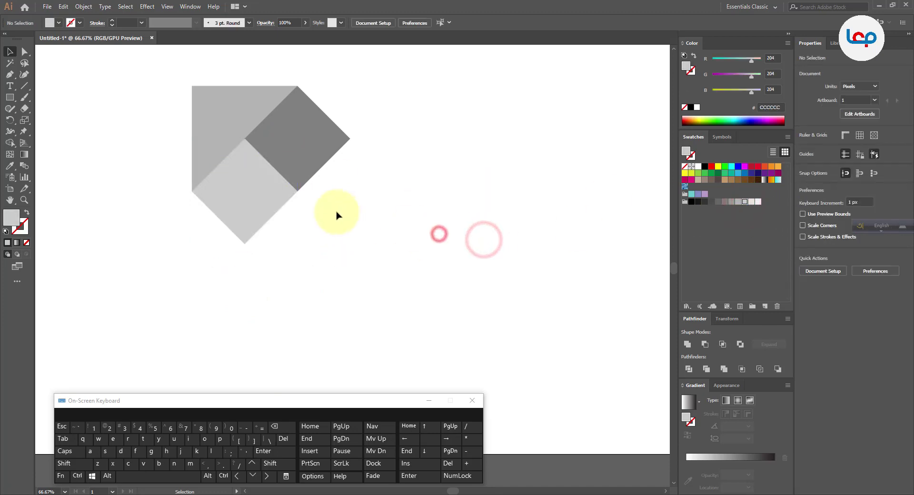
Draw a vertical line about 252 px long from the square's centre to the lower tip of the bottom diamond
{"action": "left_click", "coordinate": [69, 149]}
{"action": "left_click", "coordinate": [24, 86]}
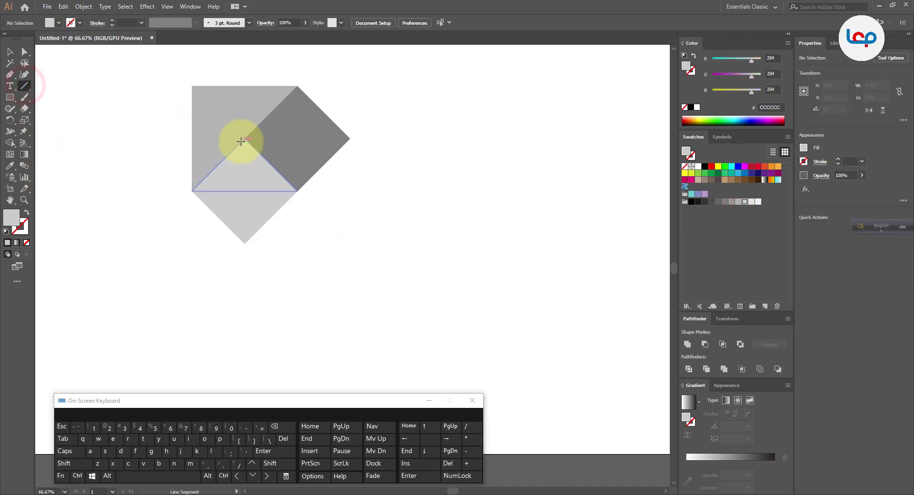
{"action": "left_click_drag", "start_coordinate": [244, 139], "coordinate": [245, 243]}
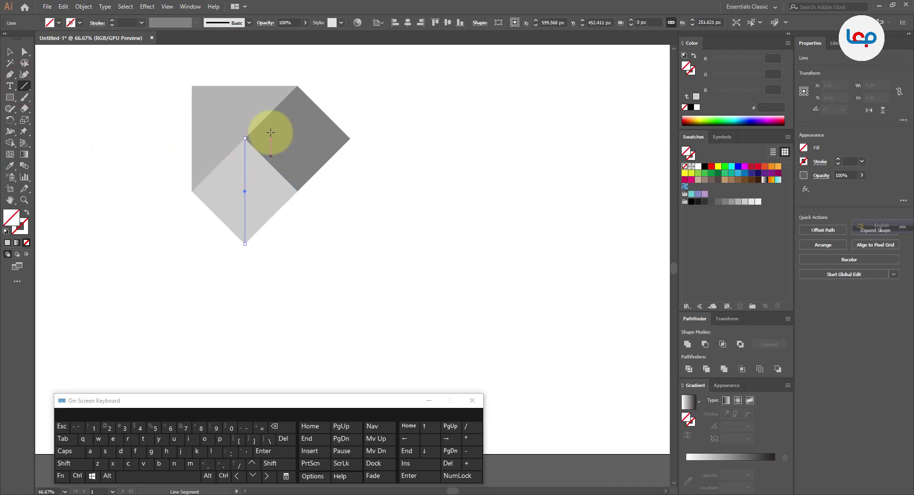
{"action": "left_click", "coordinate": [9, 53]}
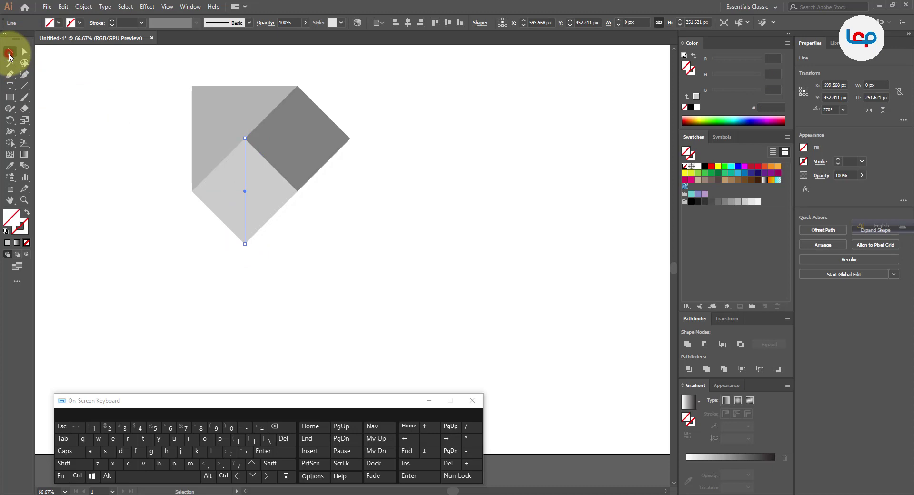
{"action": "left_click", "coordinate": [81, 84]}
Use Shape Builder on all the parts to form six triangles around the centre, merging the diamond pieces along the drawn lines
{"action": "left_click_drag", "start_coordinate": [139, 65], "coordinate": [367, 239]}
{"action": "scroll", "coordinate": [243, 70], "scroll_direction": "up", "scroll_amount": 1, "text": "alt"}
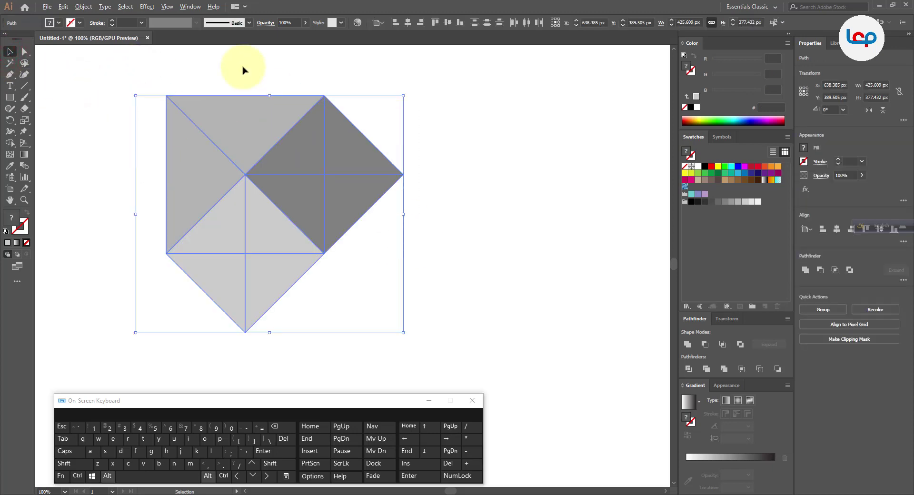
{"action": "left_click", "coordinate": [9, 143]}
{"action": "left_click", "coordinate": [210, 175]}
{"action": "left_click", "coordinate": [251, 124]}
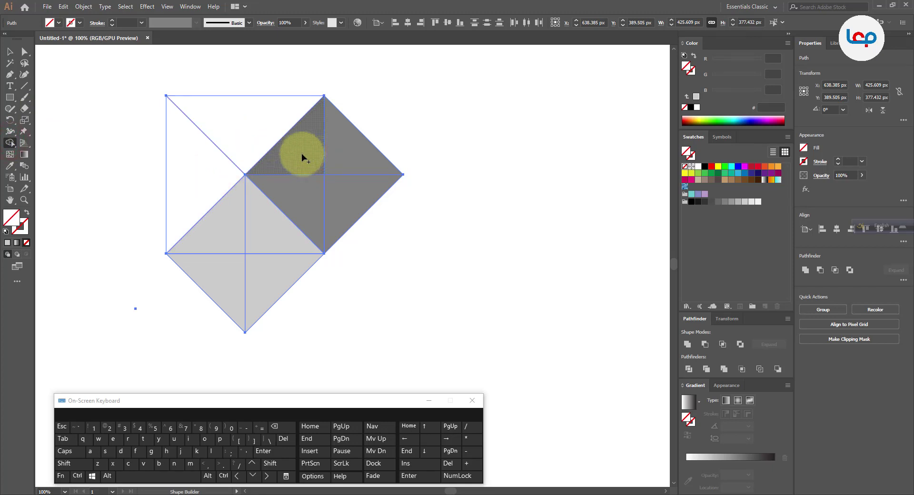
{"action": "left_click_drag", "start_coordinate": [302, 158], "coordinate": [333, 152]}
{"action": "left_click_drag", "start_coordinate": [306, 206], "coordinate": [334, 210]}
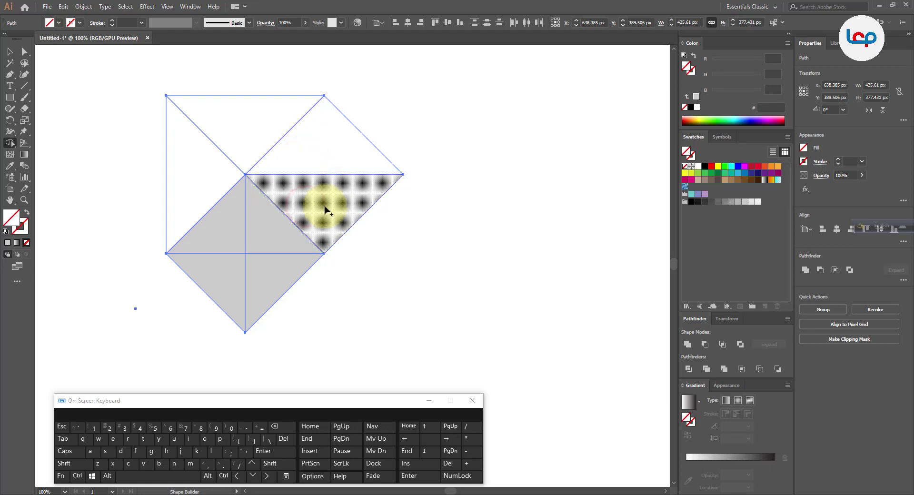
{"action": "left_click_drag", "start_coordinate": [199, 246], "coordinate": [212, 278]}
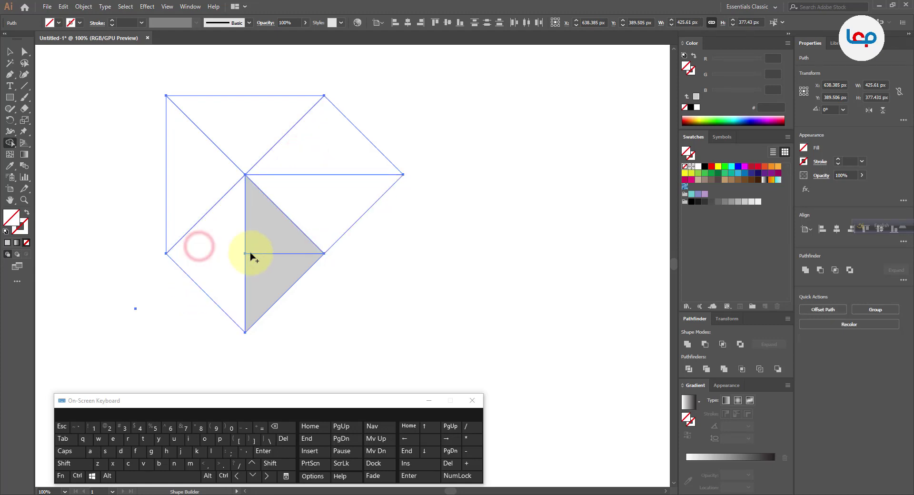
{"action": "left_click_drag", "start_coordinate": [259, 241], "coordinate": [263, 272]}
{"action": "scroll", "coordinate": [259, 165], "scroll_direction": "down", "scroll_amount": 1, "text": "alt"}
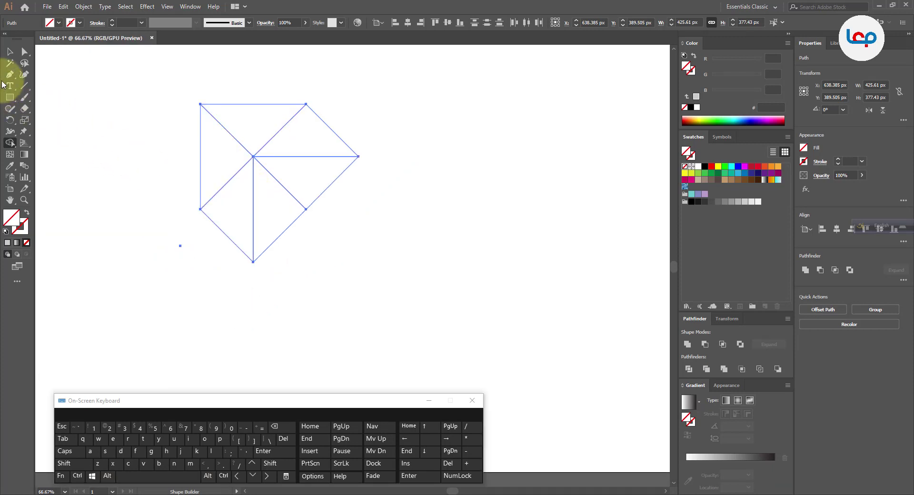
Fill all six triangles of the shape with light grey CCCCCC
{"action": "left_click", "coordinate": [10, 51]}
{"action": "left_click", "coordinate": [95, 122]}
{"action": "left_click_drag", "start_coordinate": [131, 86], "coordinate": [392, 250]}
{"action": "left_click", "coordinate": [744, 204]}
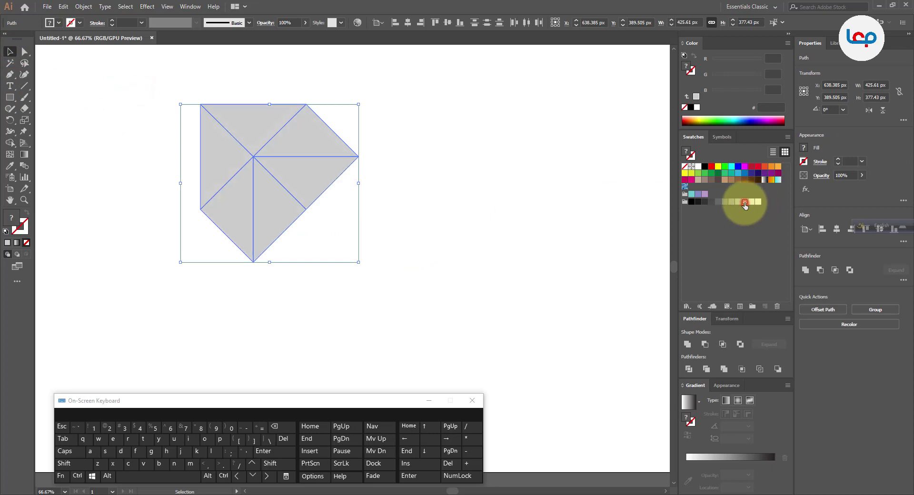
{"action": "left_click", "coordinate": [478, 209]}
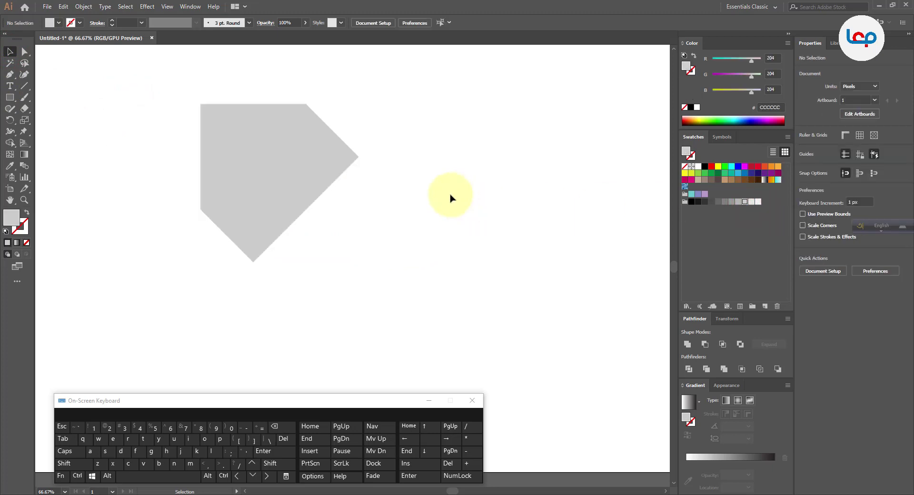
Move the red palette image close to the upper right side of the shape
{"action": "scroll", "coordinate": [371, 150], "scroll_direction": "down", "scroll_amount": 2}
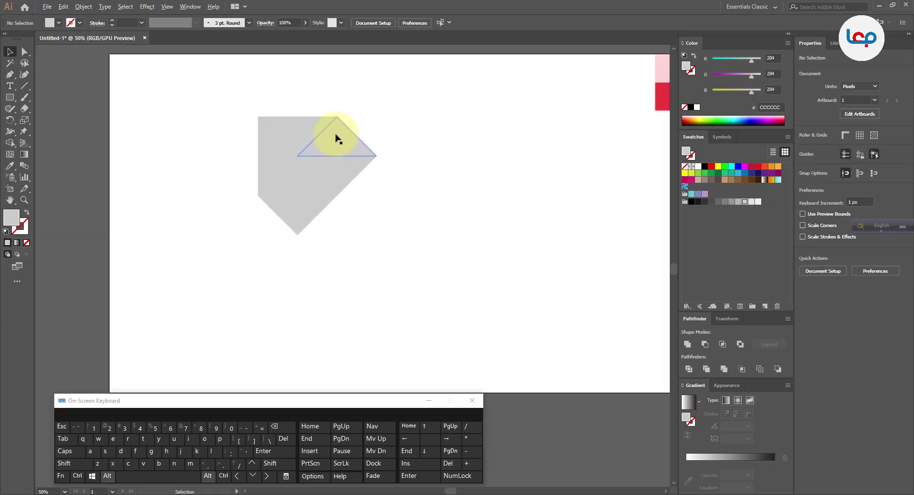
{"action": "scroll", "coordinate": [335, 135], "scroll_direction": "down", "scroll_amount": 1}
{"action": "left_click_drag", "start_coordinate": [565, 101], "coordinate": [379, 131]}
{"action": "scroll", "coordinate": [348, 121], "scroll_direction": "up", "scroll_amount": 2}
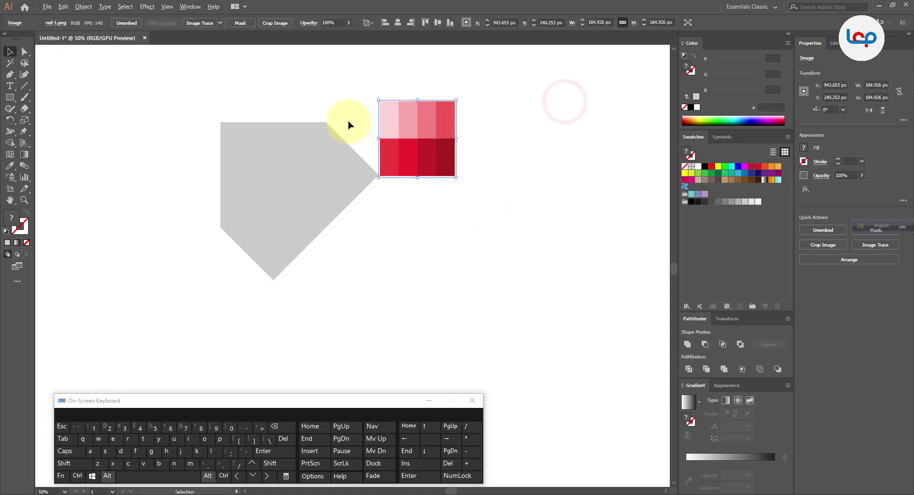
{"action": "scroll", "coordinate": [349, 125], "scroll_direction": "up", "scroll_amount": 1}
{"action": "left_click", "coordinate": [349, 123]}
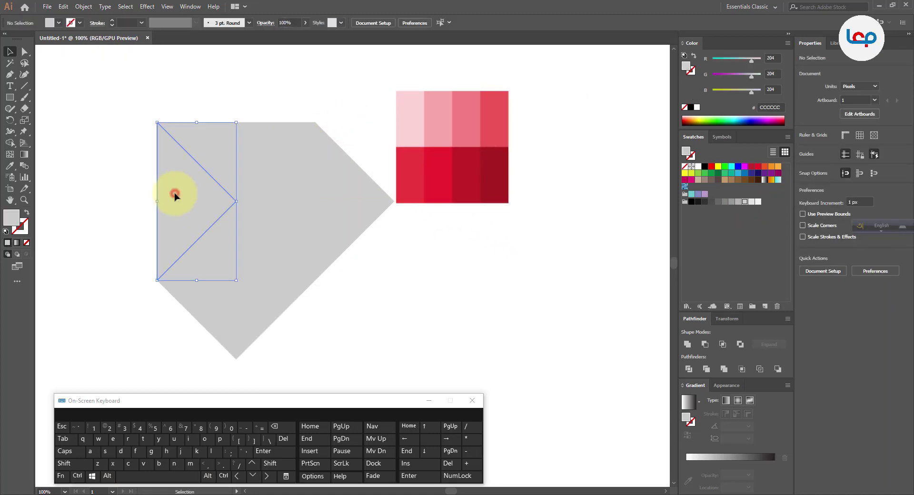
Fill the left triangle with the darkest red, A91E22, sampled from the palette image with the Eyedropper
{"action": "left_click", "coordinate": [10, 165]}
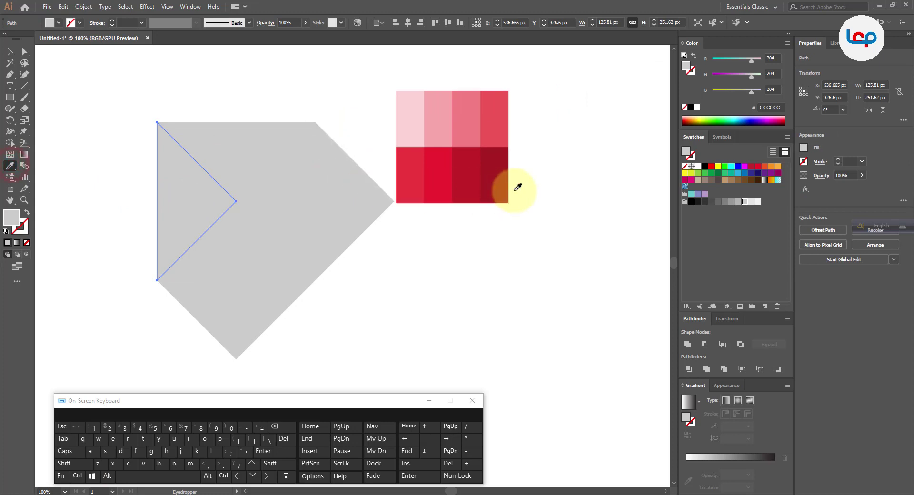
{"action": "left_click", "coordinate": [499, 181]}
{"action": "left_click", "coordinate": [15, 52]}
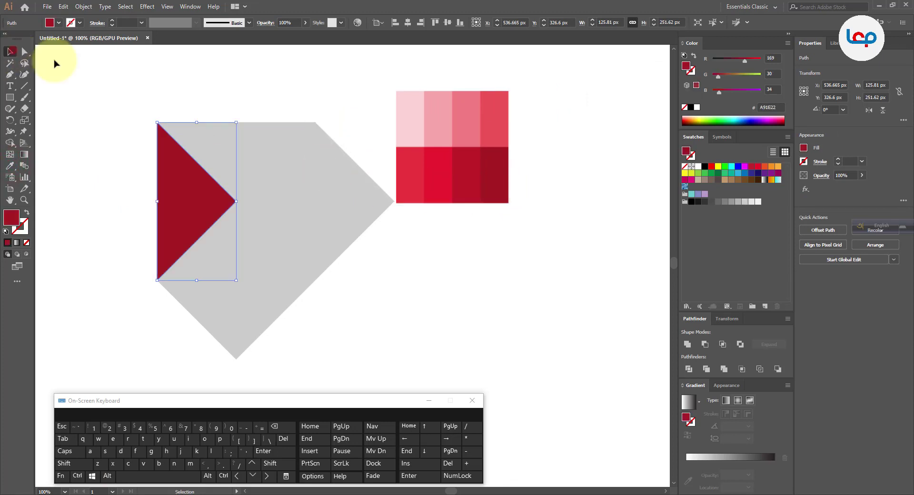
{"action": "left_click", "coordinate": [126, 86]}
Fill the top triangle with dark red C02026 sampled from the palette image
{"action": "left_click", "coordinate": [228, 147]}
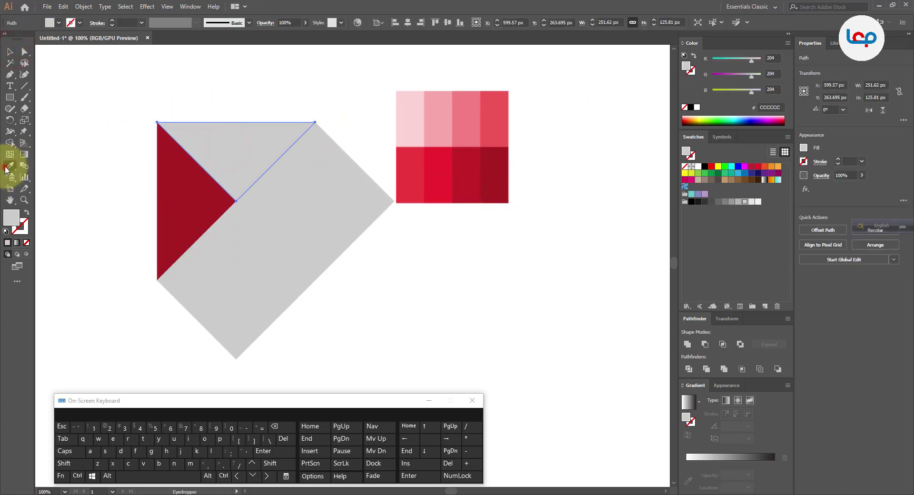
{"action": "left_click", "coordinate": [466, 164]}
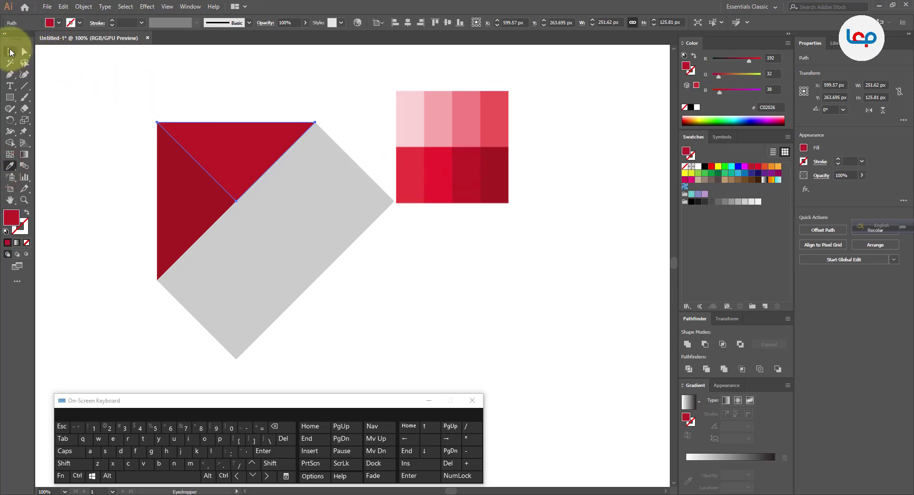
{"action": "left_click", "coordinate": [110, 67]}
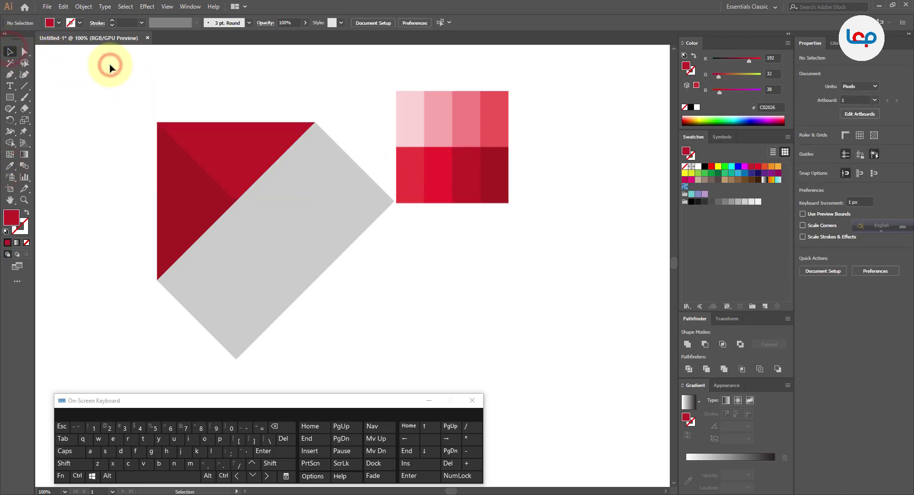
Fill the upper right triangle with the bright red ED222F sampled from the palette's lower row
{"action": "left_click", "coordinate": [293, 186]}
{"action": "left_click", "coordinate": [9, 166]}
{"action": "left_click", "coordinate": [428, 174]}
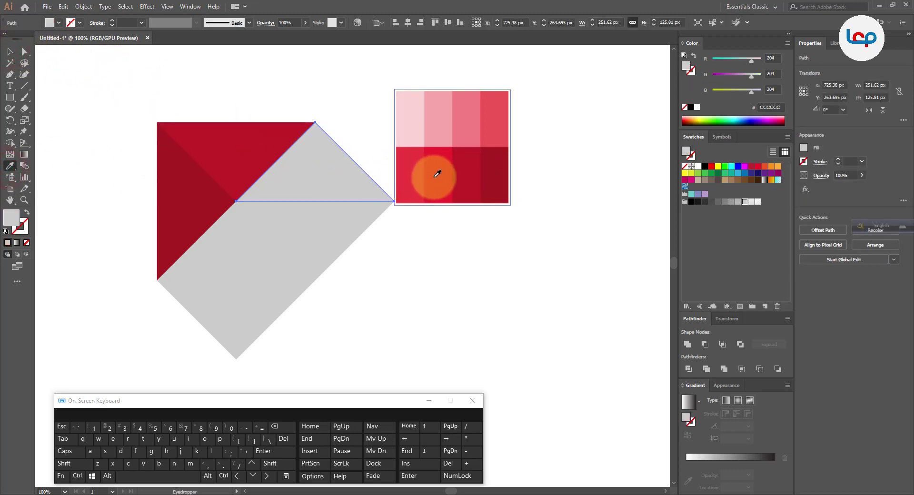
{"action": "left_click", "coordinate": [149, 73]}
Fill the lower right triangle with lighter red F05658 sampled from the palette's upper row
{"action": "left_click", "coordinate": [293, 217]}
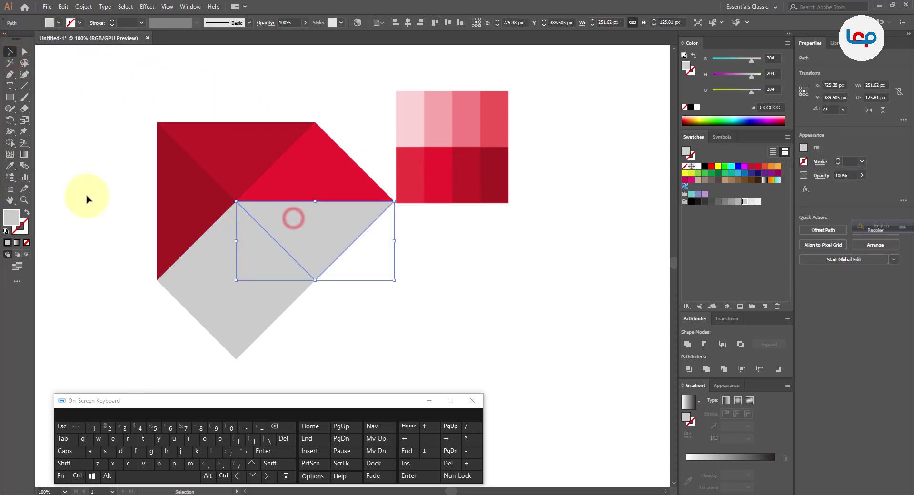
{"action": "left_click", "coordinate": [10, 166]}
{"action": "left_click", "coordinate": [489, 117]}
{"action": "left_click", "coordinate": [494, 118]}
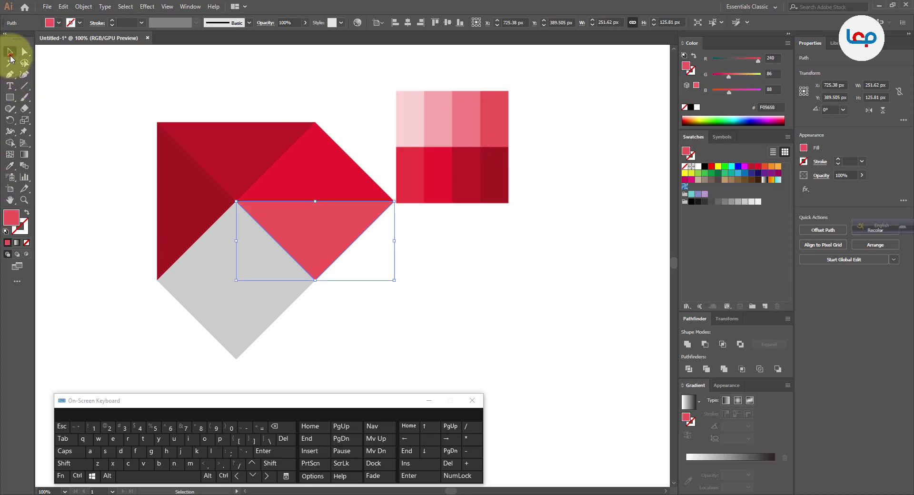
{"action": "left_click", "coordinate": [211, 109]}
Fill the lower left triangle with dark red C02026 sampled from the top triangle
{"action": "left_click", "coordinate": [219, 259]}
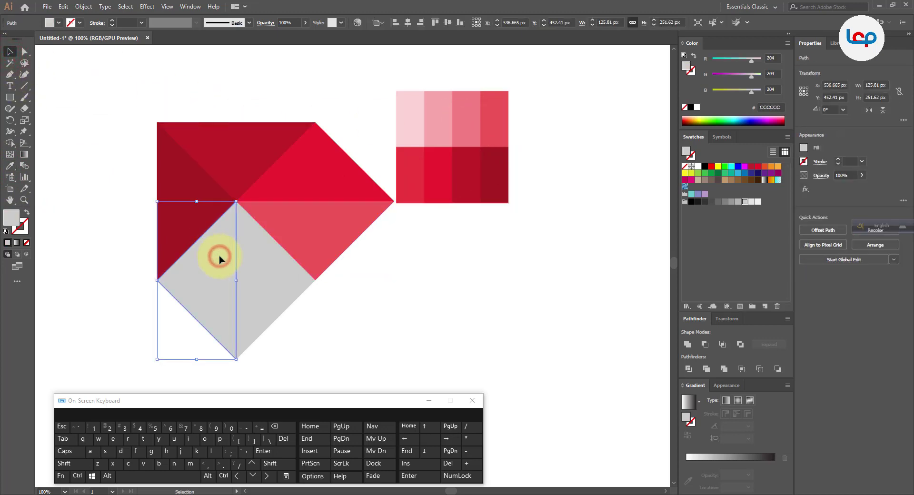
{"action": "left_click", "coordinate": [9, 166]}
{"action": "left_click", "coordinate": [300, 140]}
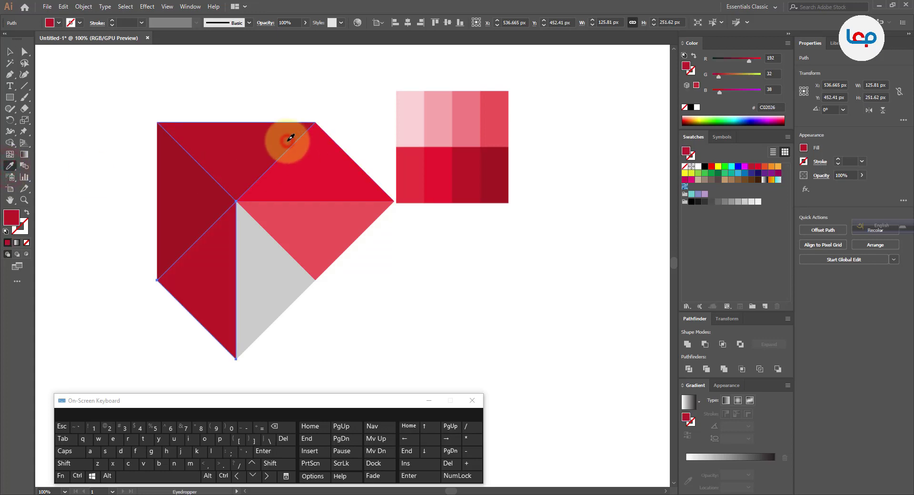
{"action": "left_click", "coordinate": [17, 54]}
{"action": "left_click", "coordinate": [159, 76]}
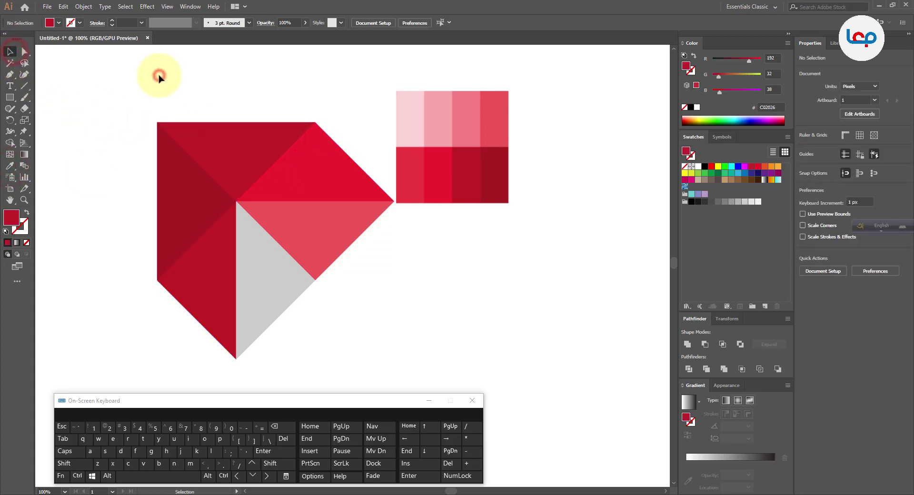
Fill the remaining grey bottom triangle with bright red ED222F sampled from the upper right triangle
{"action": "left_click", "coordinate": [10, 165]}
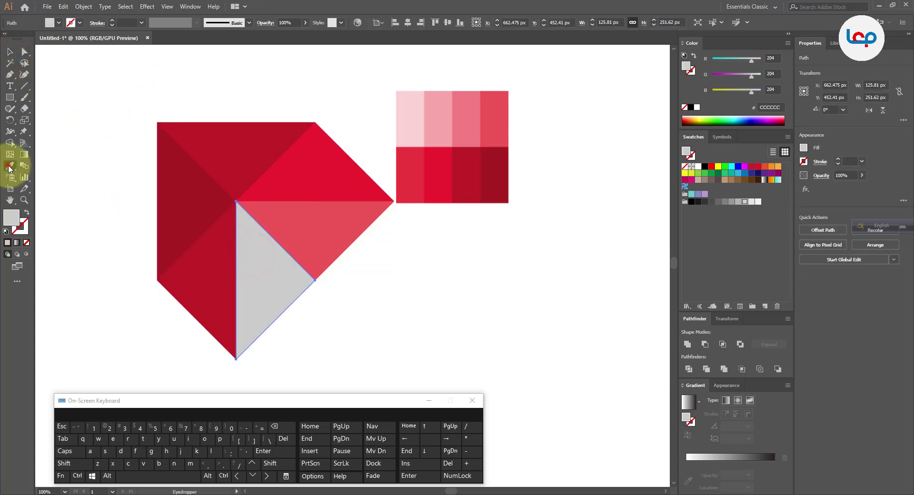
{"action": "left_click", "coordinate": [320, 184]}
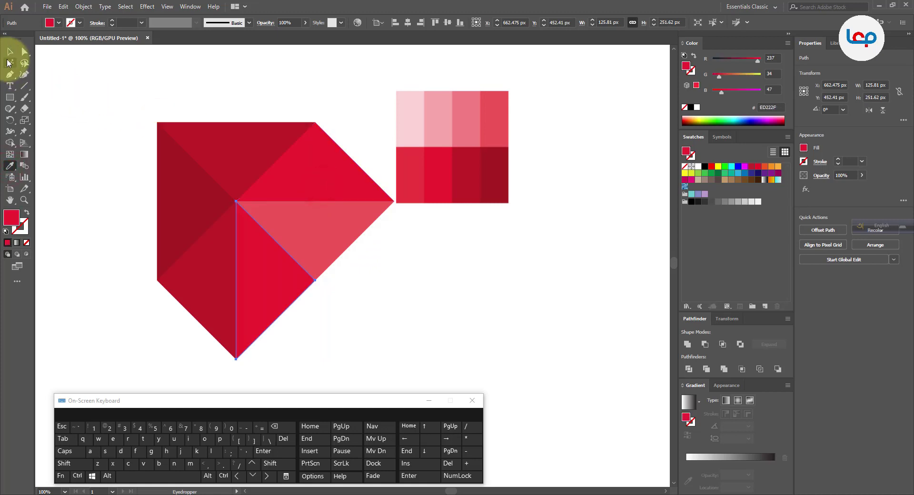
{"action": "left_click", "coordinate": [9, 53]}
Move the red palette image away from the shape to the artboard's upper right corner
{"action": "scroll", "coordinate": [221, 101], "scroll_direction": "down", "scroll_amount": 2}
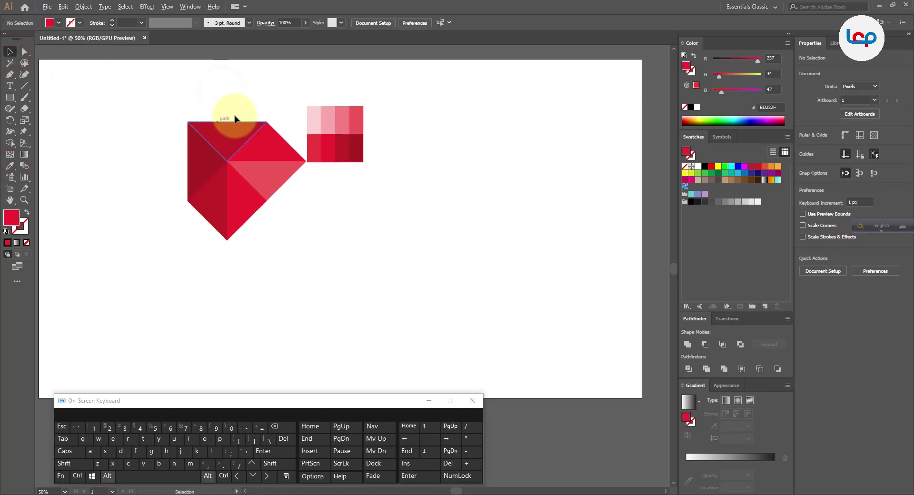
{"action": "left_click_drag", "start_coordinate": [340, 137], "coordinate": [605, 104]}
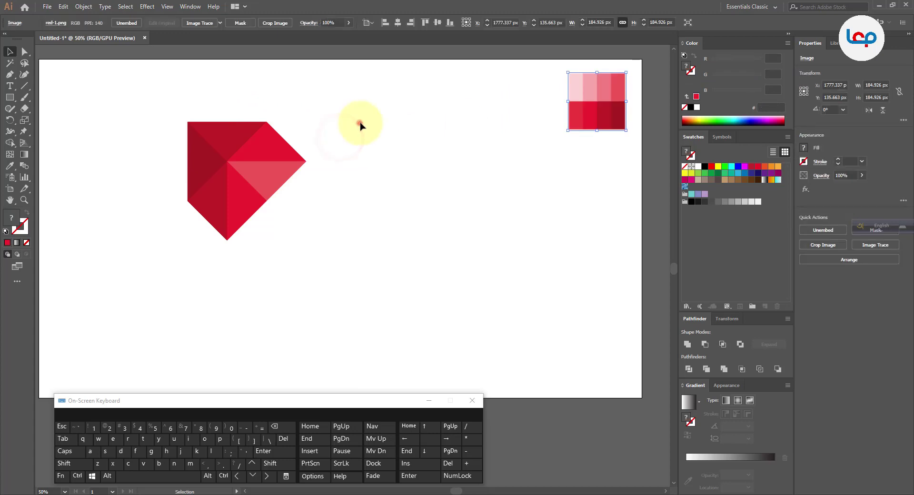
{"action": "left_click", "coordinate": [359, 124]}
Group all six coloured triangles into one object
{"action": "scroll", "coordinate": [195, 177], "scroll_direction": "up", "scroll_amount": 1}
{"action": "left_click_drag", "start_coordinate": [287, 191], "coordinate": [288, 192]}
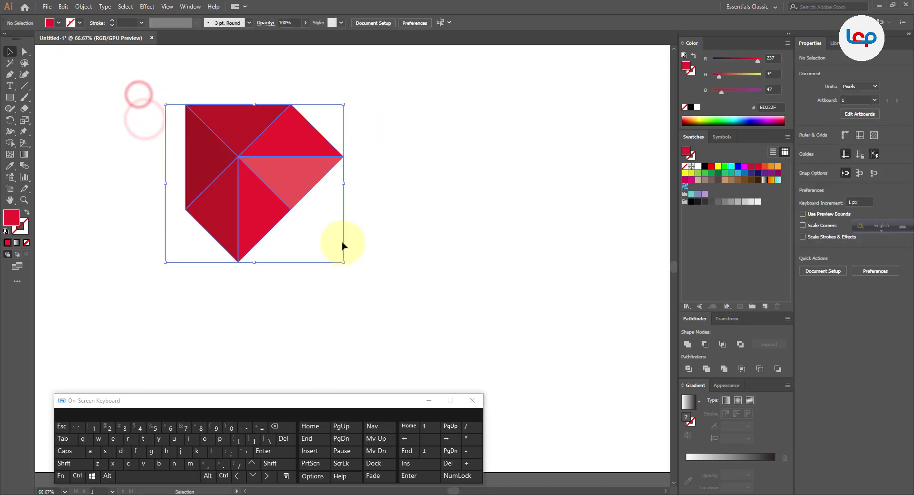
{"action": "right_click", "coordinate": [229, 135]}
{"action": "left_click", "coordinate": [256, 195]}
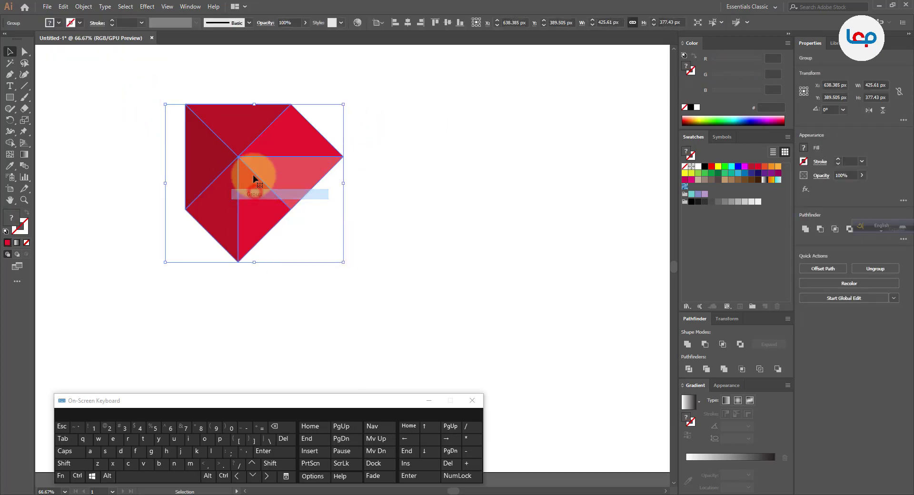
Reflect the triangle group across the horizontal axis as a copy
{"action": "scroll", "coordinate": [239, 127], "scroll_direction": "down", "scroll_amount": 2}
{"action": "right_click", "coordinate": [239, 127]}
{"action": "left_click", "coordinate": [303, 224]}
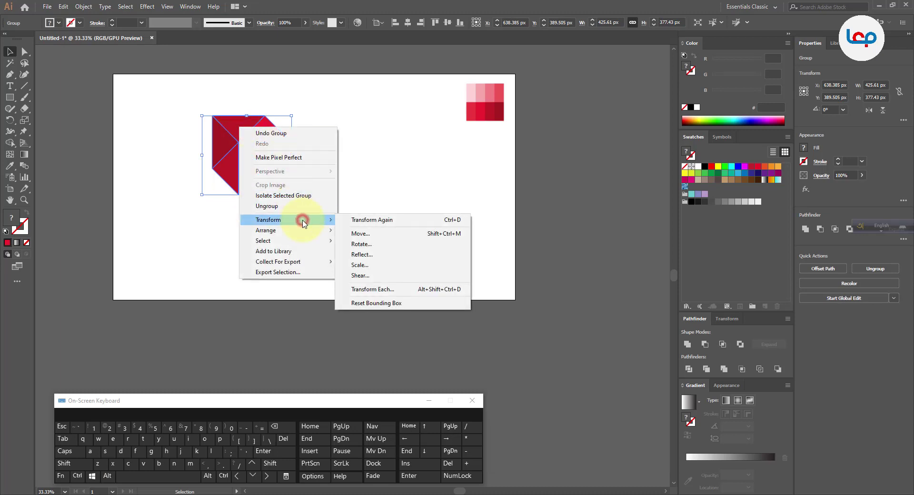
{"action": "left_click", "coordinate": [361, 255]}
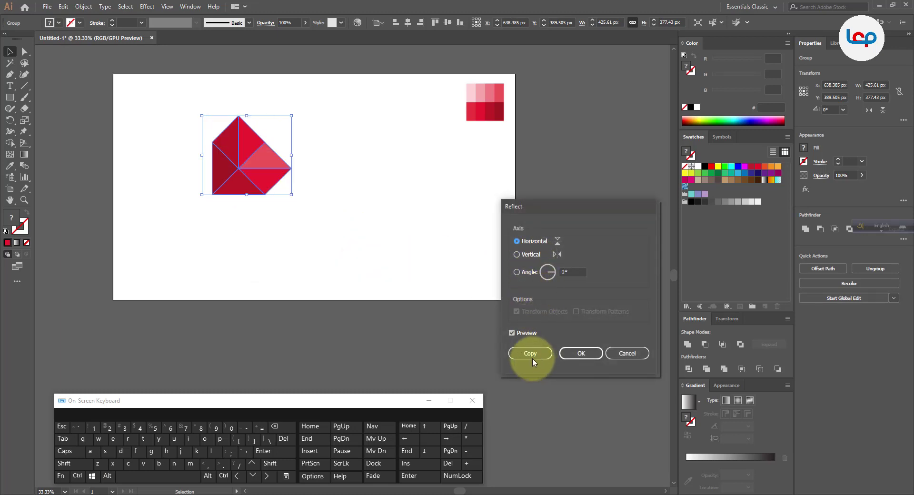
{"action": "left_click", "coordinate": [532, 356]}
Move the mirrored copy down and snap it over the original's lower part so the two form a B shape
{"action": "scroll", "coordinate": [226, 136], "scroll_direction": "up", "scroll_amount": 1}
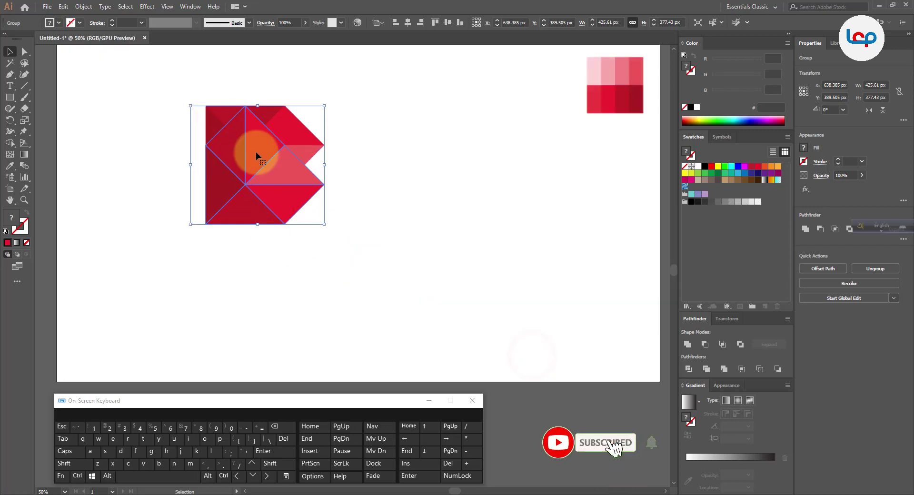
{"action": "left_click_drag", "start_coordinate": [256, 152], "coordinate": [260, 282]}
{"action": "left_click", "coordinate": [400, 245]}
{"action": "left_click", "coordinate": [276, 296]}
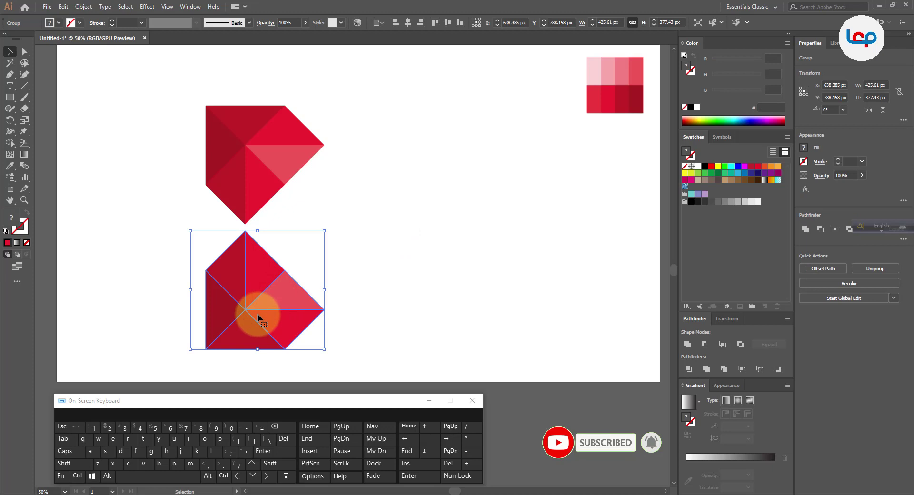
{"action": "left_click_drag", "start_coordinate": [256, 311], "coordinate": [245, 228]}
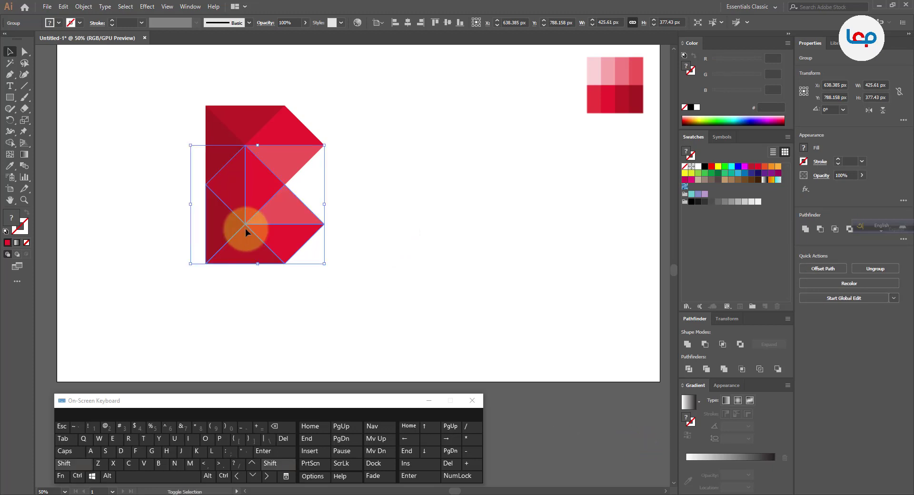
{"action": "left_click", "coordinate": [367, 205]}
{"action": "scroll", "coordinate": [282, 219], "scroll_direction": "down", "scroll_amount": 1}
Delete the red palette image from the artboard's upper right corner
{"action": "left_click", "coordinate": [339, 194]}
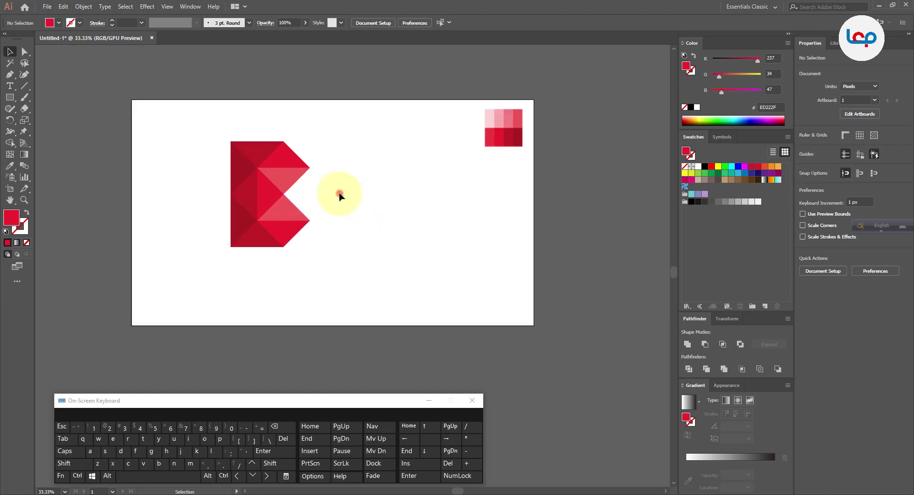
{"action": "left_click_drag", "start_coordinate": [549, 184], "coordinate": [547, 184]}
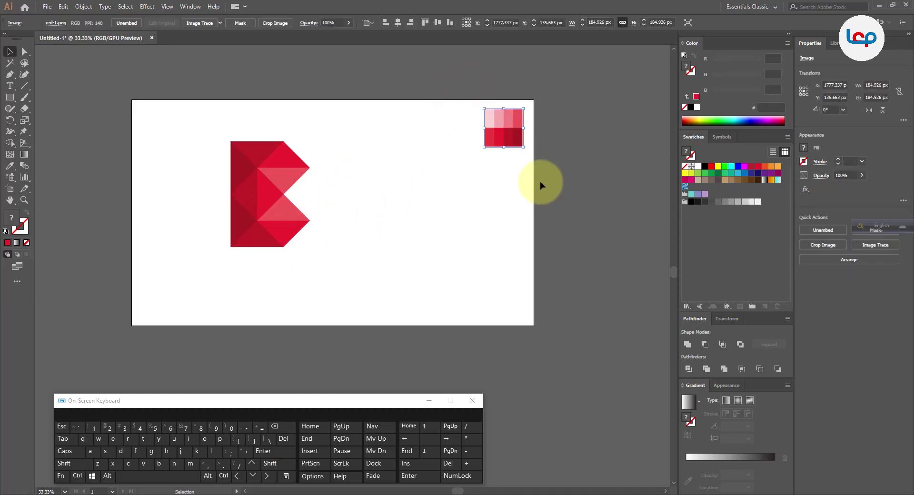
{"action": "key", "text": "Delete"}
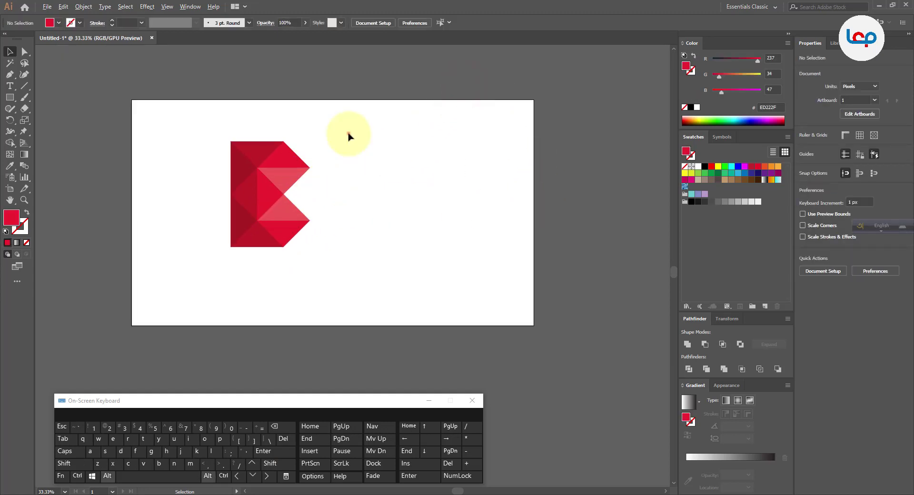
Group the original and the mirrored triangle groups into one object
{"action": "left_click_drag", "start_coordinate": [348, 137], "coordinate": [218, 253]}
{"action": "right_click", "coordinate": [264, 196]}
{"action": "left_click", "coordinate": [296, 251]}
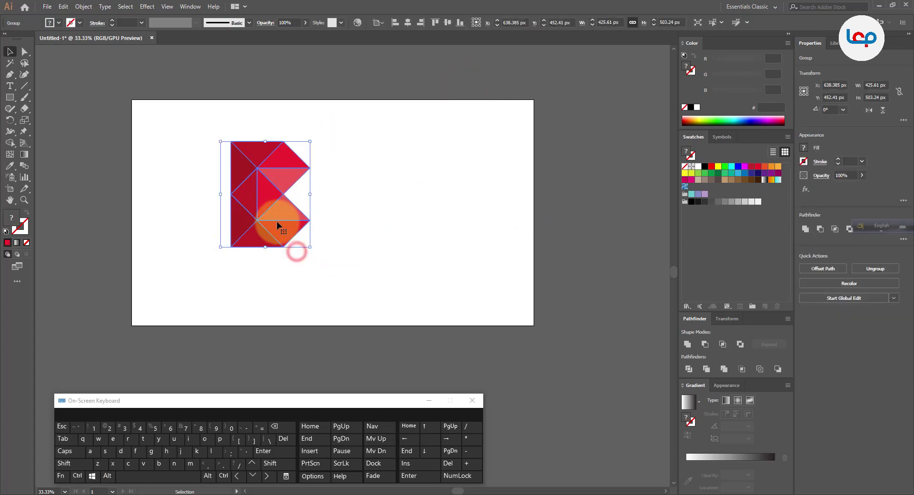
Move the B shape to the artboard's centre and scale it up proportionally to about 660 by 780 px
{"action": "left_click_drag", "start_coordinate": [277, 225], "coordinate": [349, 244]}
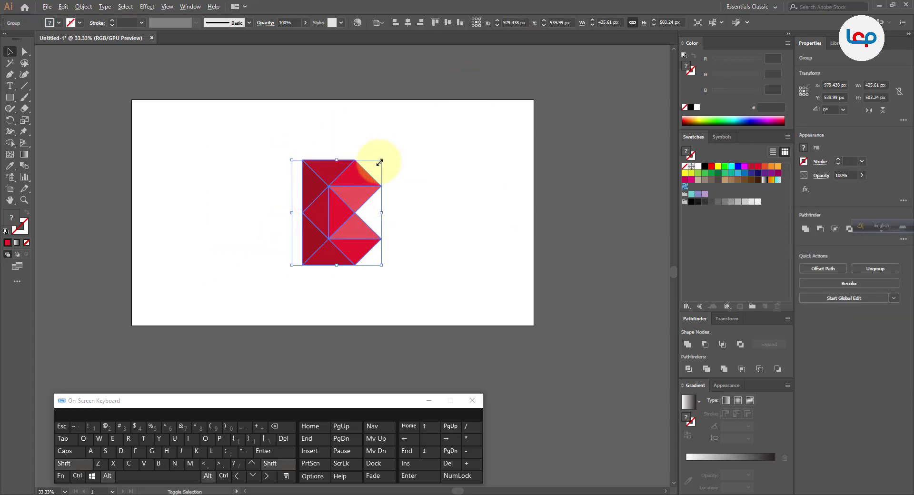
{"action": "left_click_drag", "start_coordinate": [379, 162], "coordinate": [405, 132]}
{"action": "left_click", "coordinate": [470, 149]}
{"action": "scroll", "coordinate": [380, 204], "scroll_direction": "up", "scroll_amount": 1}
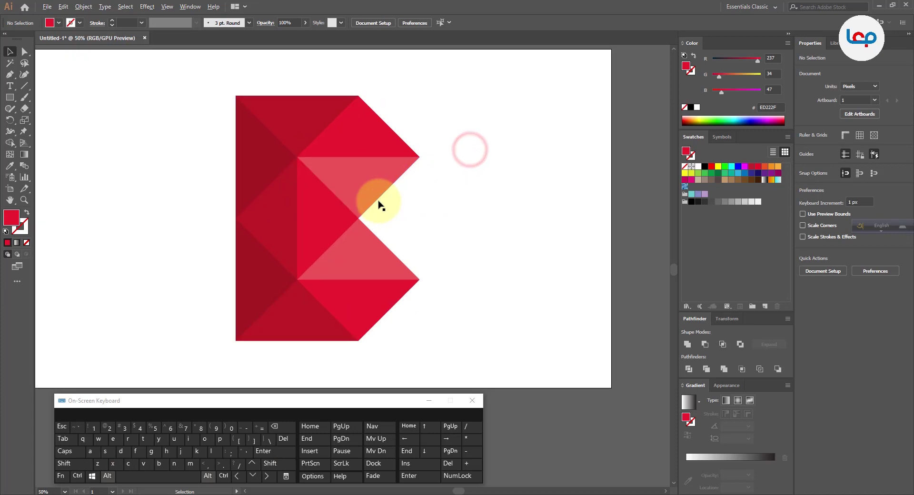
{"action": "left_click", "coordinate": [494, 198]}
Minimize the on-screen keyboard to clear the view of the B shape
{"action": "left_click", "coordinate": [430, 400]}
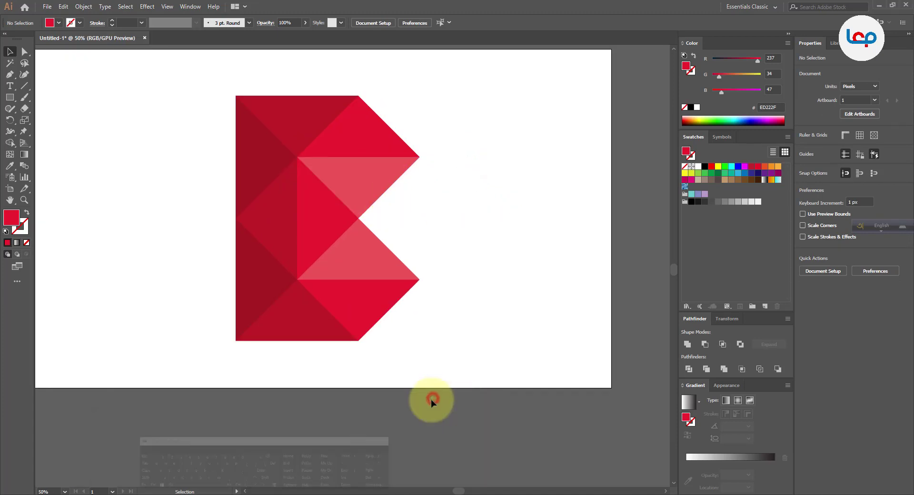
{"action": "scroll", "coordinate": [410, 415], "scroll_direction": "down", "scroll_amount": 1}
{"action": "scroll", "coordinate": [351, 310], "scroll_direction": "up", "scroll_amount": 2}
{"action": "key", "text": "space"}
{"action": "left_click_drag", "start_coordinate": [476, 283], "coordinate": [443, 283]}
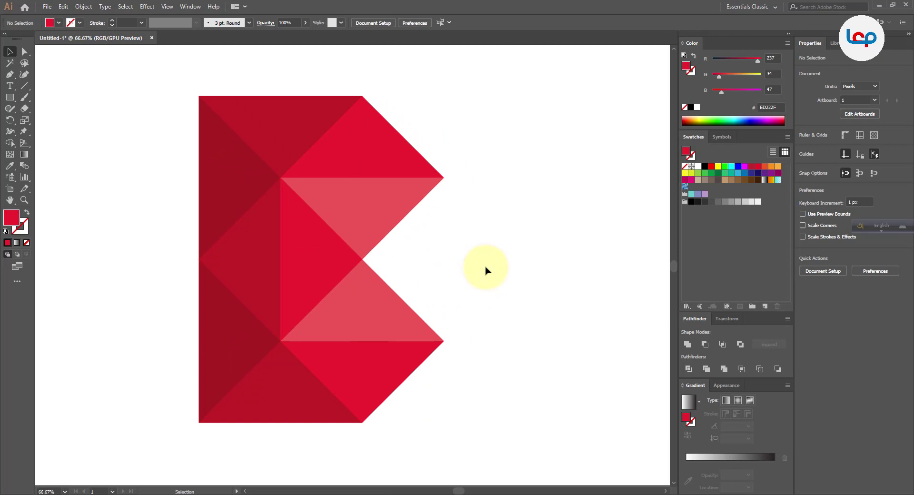
{"action": "left_click", "coordinate": [491, 218]}
{"action": "scroll", "coordinate": [292, 232], "scroll_direction": "down", "scroll_amount": 1}
Copy the grouped B shape and paste the duplicate in front of it
{"action": "left_click", "coordinate": [434, 233]}
{"action": "left_click", "coordinate": [305, 211]}
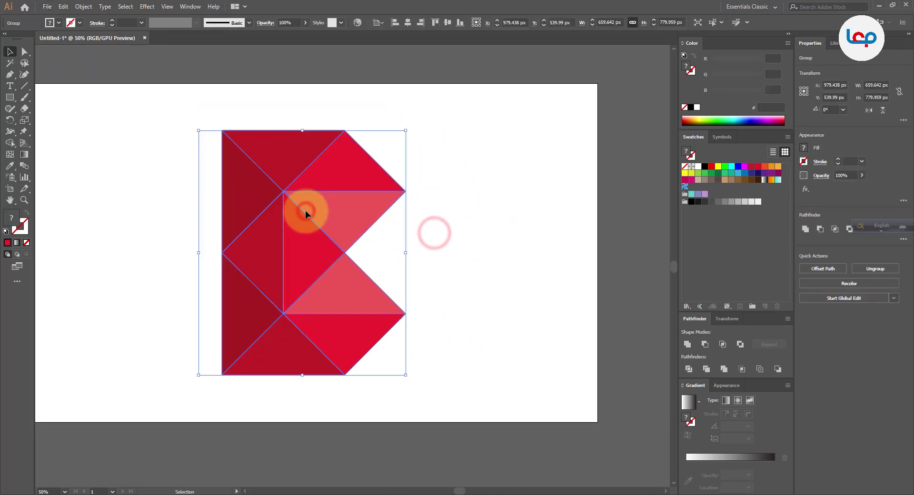
{"action": "right_click", "coordinate": [294, 222]}
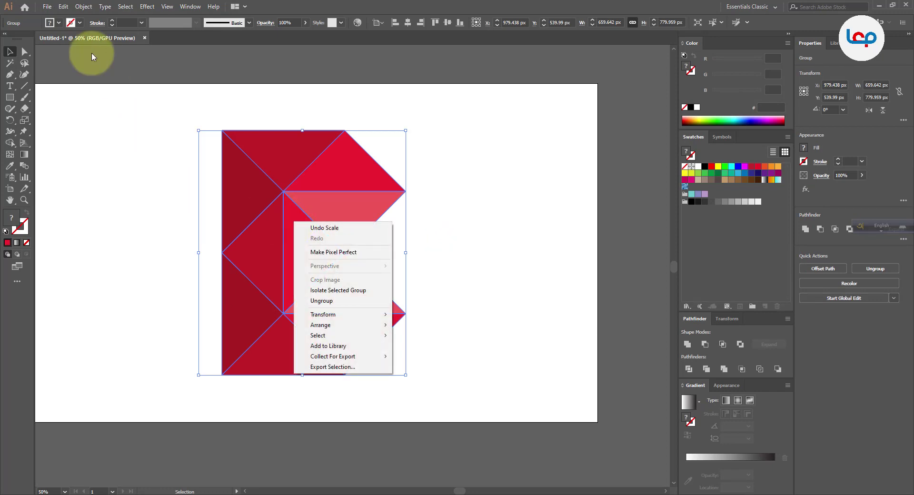
{"action": "left_click", "coordinate": [63, 7]}
{"action": "left_click", "coordinate": [63, 7]}
{"action": "left_click", "coordinate": [63, 7]}
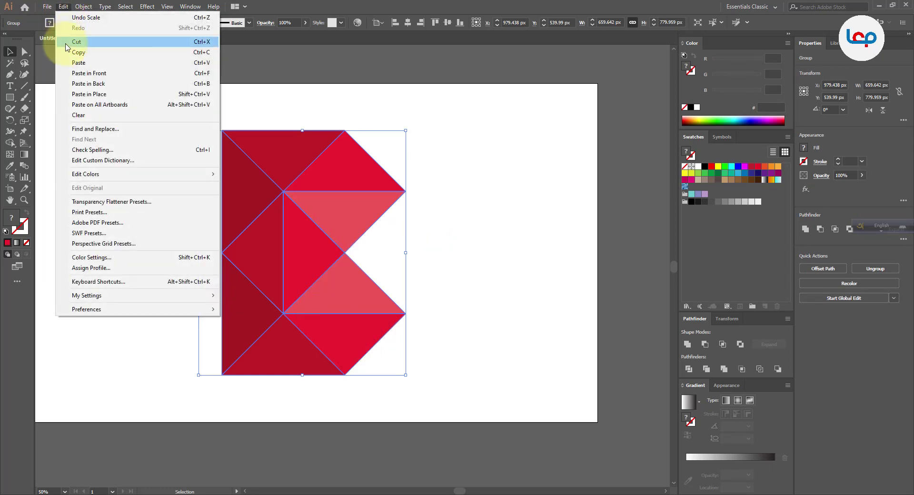
{"action": "left_click", "coordinate": [67, 52]}
{"action": "left_click", "coordinate": [61, 8]}
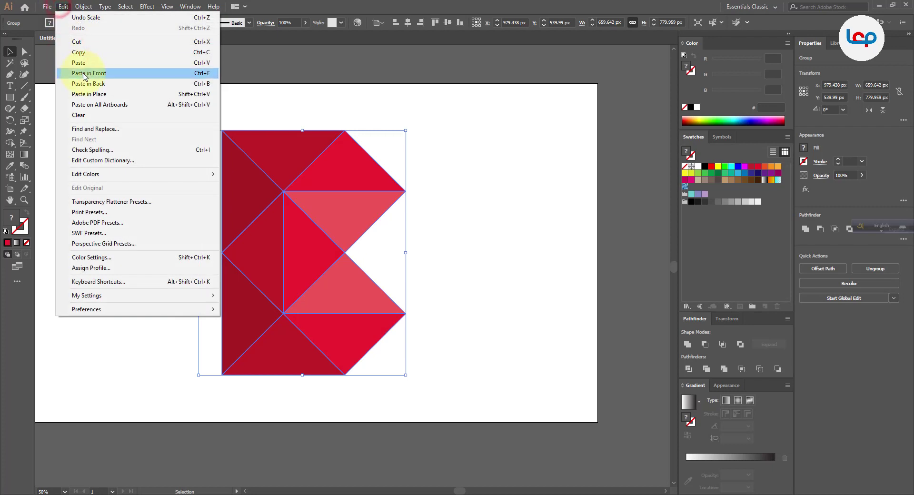
{"action": "left_click", "coordinate": [89, 73]}
Move the duplicate to the right of the original and unite its triangles into a single shape
{"action": "left_click_drag", "start_coordinate": [311, 259], "coordinate": [558, 274]}
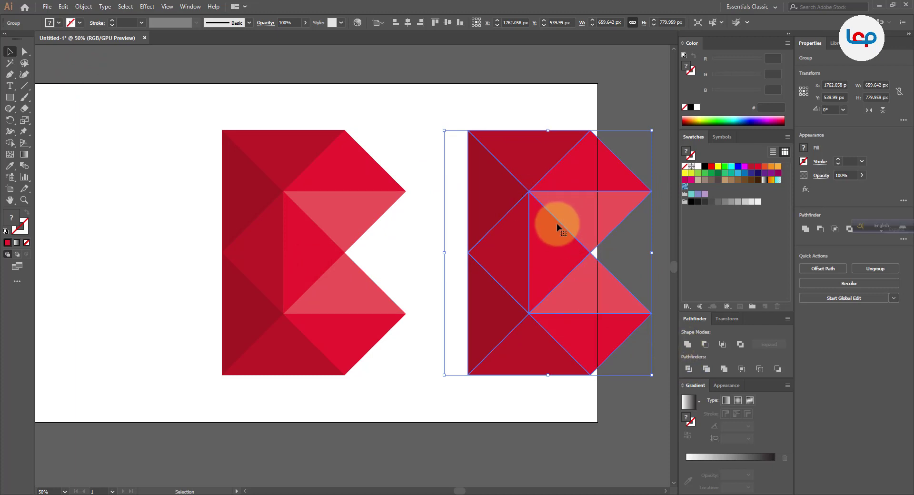
{"action": "left_click", "coordinate": [687, 344]}
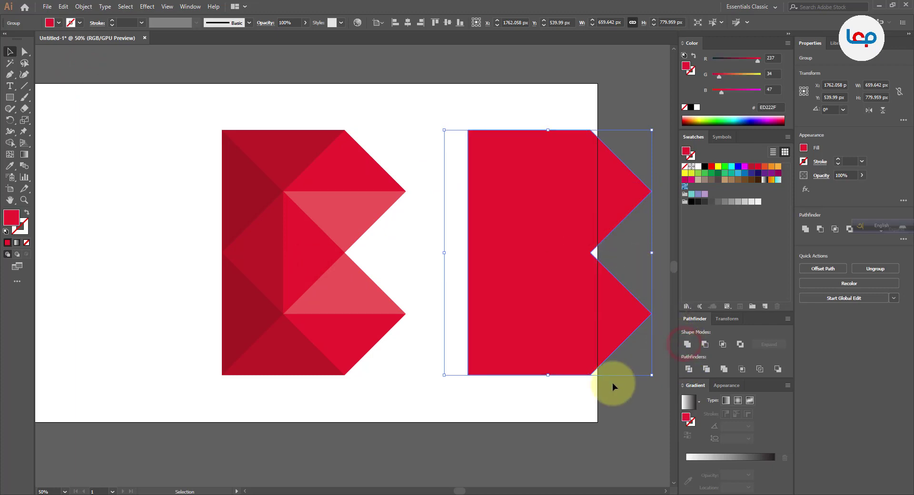
{"action": "left_click", "coordinate": [587, 408]}
Fill the united shape with a white-to-black radial gradient
{"action": "left_click", "coordinate": [548, 317]}
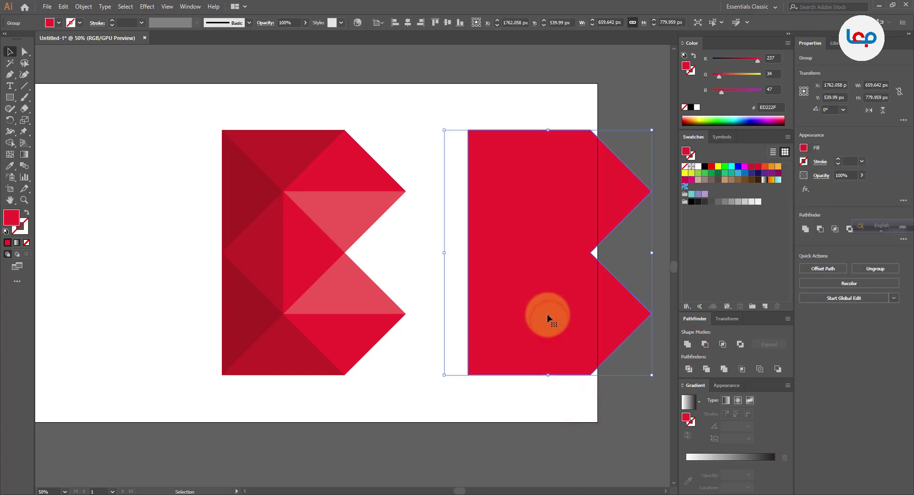
{"action": "left_click", "coordinate": [689, 400]}
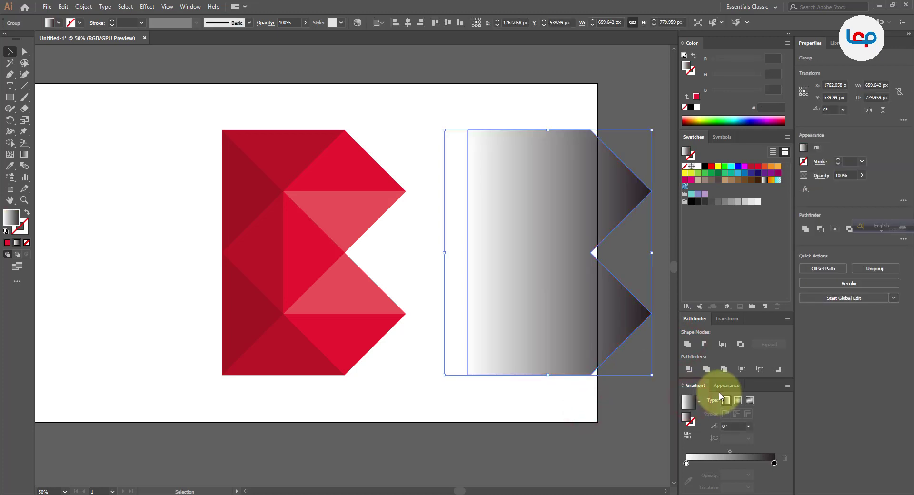
{"action": "left_click", "coordinate": [738, 401]}
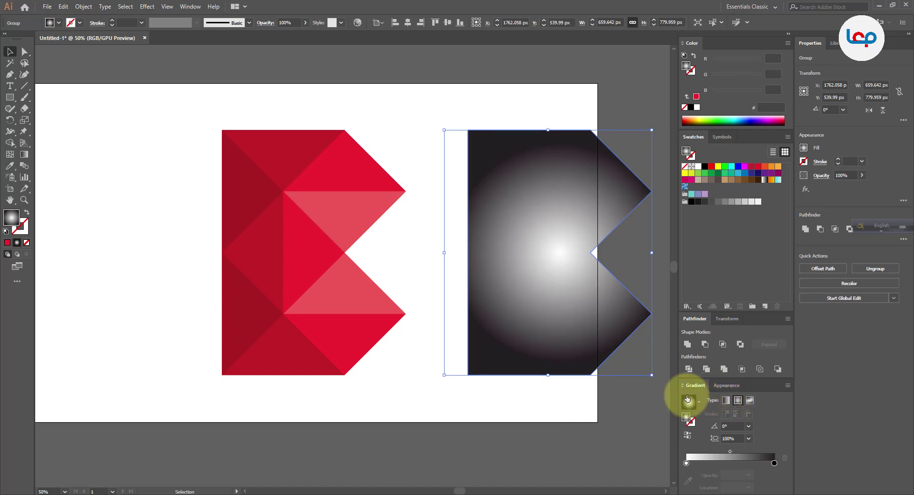
{"action": "left_click", "coordinate": [583, 416]}
{"action": "left_click", "coordinate": [548, 341]}
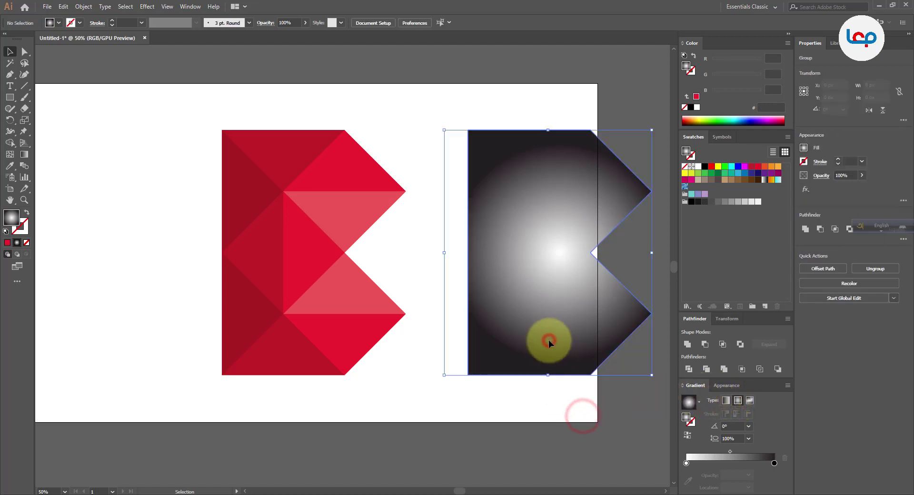
{"action": "left_click", "coordinate": [478, 454]}
Draw a horizontal line about 390 px long from the shape's notch to its left edge and divide the shape along it
{"action": "left_click", "coordinate": [24, 86]}
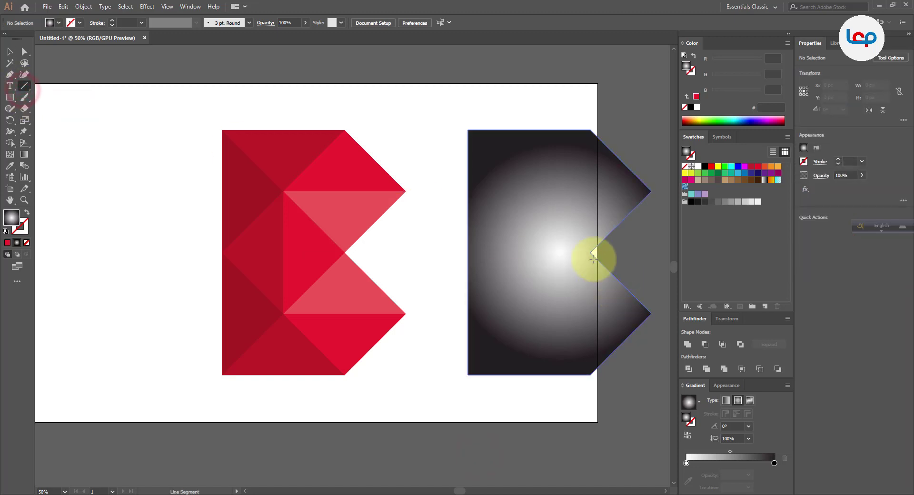
{"action": "left_click_drag", "start_coordinate": [590, 254], "coordinate": [468, 252]}
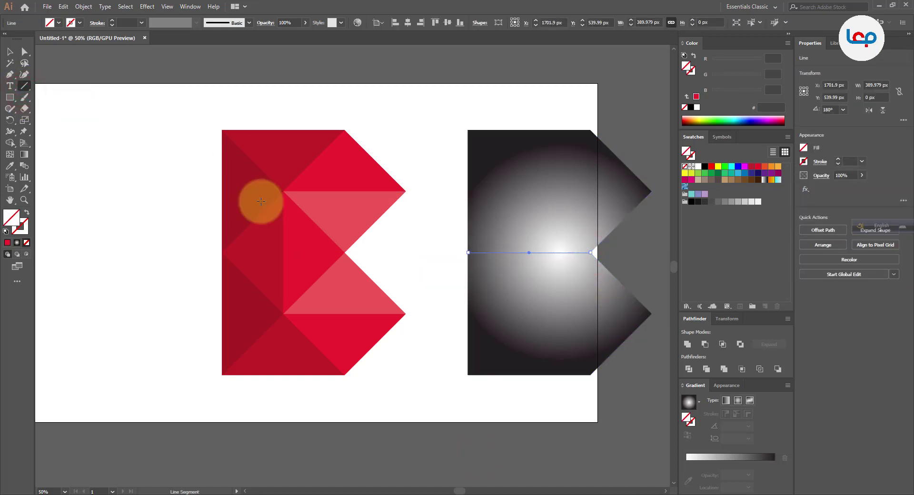
{"action": "left_click", "coordinate": [9, 52]}
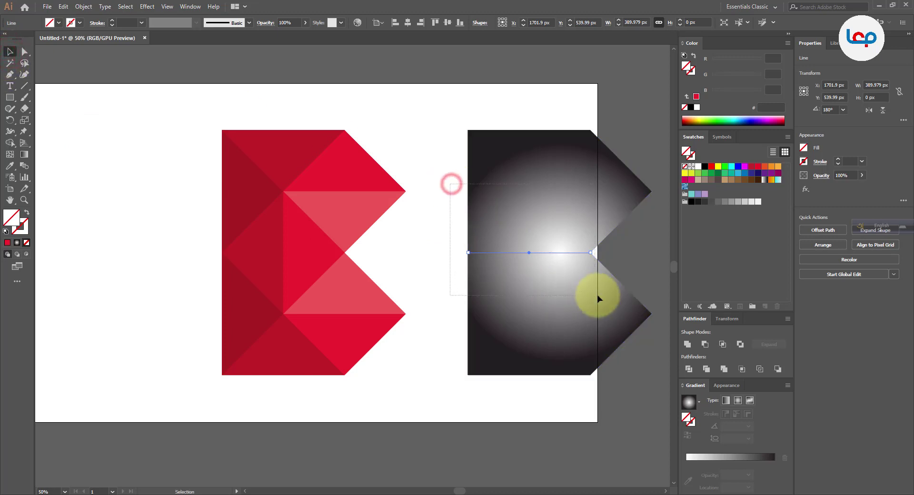
{"action": "left_click_drag", "start_coordinate": [597, 295], "coordinate": [615, 297]}
{"action": "left_click", "coordinate": [689, 369]}
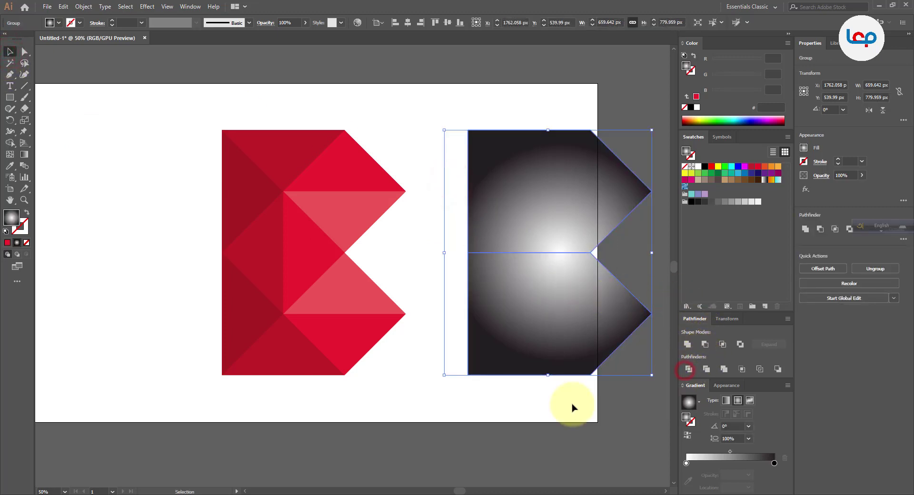
Ungroup the divided gradient shape into separate upper and lower halves
{"action": "right_click", "coordinate": [562, 189]}
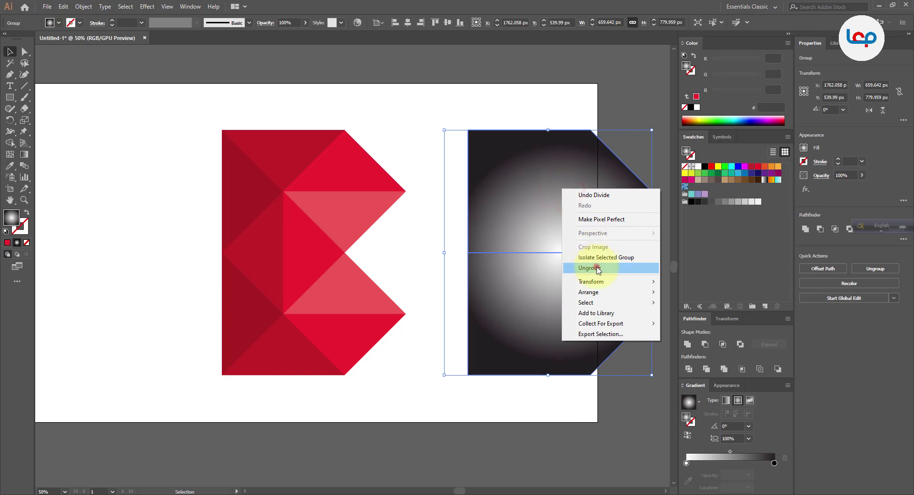
{"action": "left_click", "coordinate": [588, 268]}
{"action": "left_click", "coordinate": [500, 85]}
Fill the upper half with the preset white-to-black gradient and set its type to radial
{"action": "left_click", "coordinate": [548, 204]}
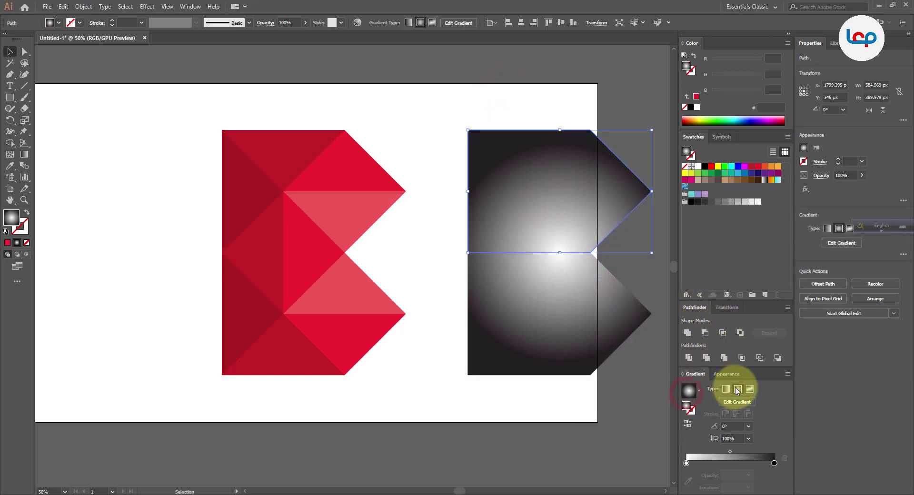
{"action": "left_click", "coordinate": [699, 392]}
{"action": "left_click", "coordinate": [672, 410]}
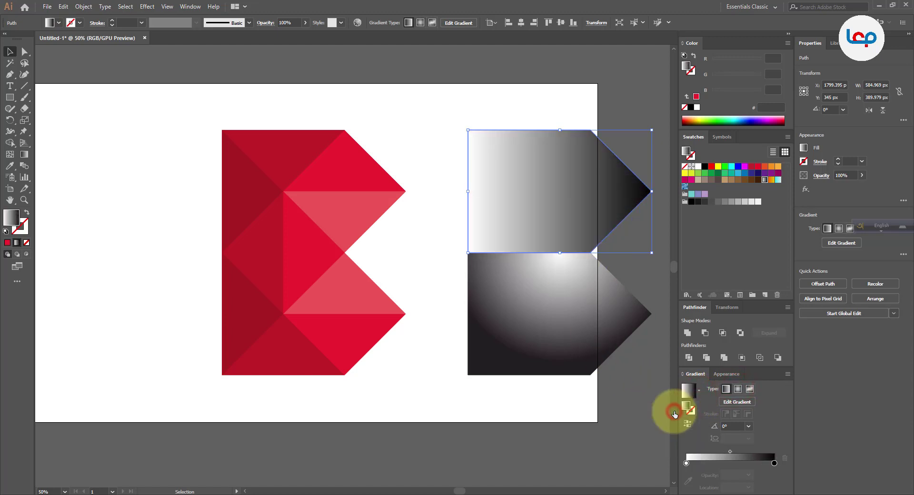
{"action": "left_click", "coordinate": [737, 389]}
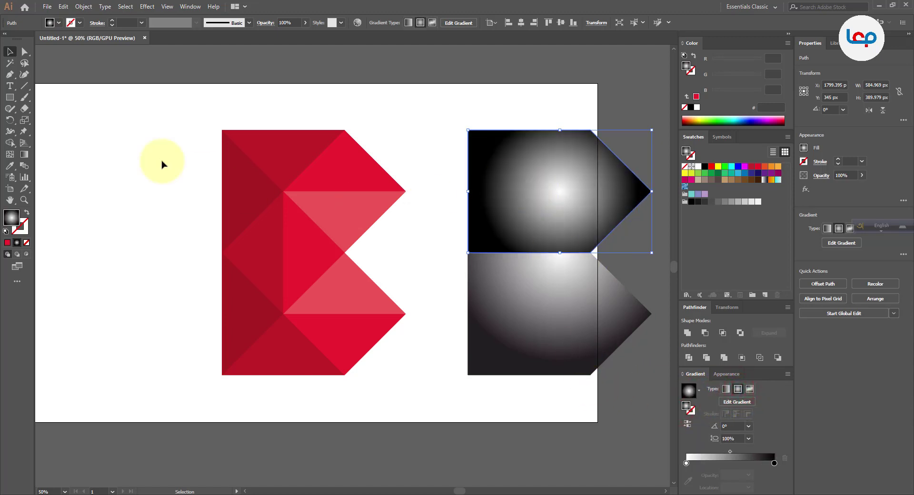
Stretch the upper half's radial gradient from near its centre toward the lower right, at about -48°
{"action": "left_click", "coordinate": [24, 154]}
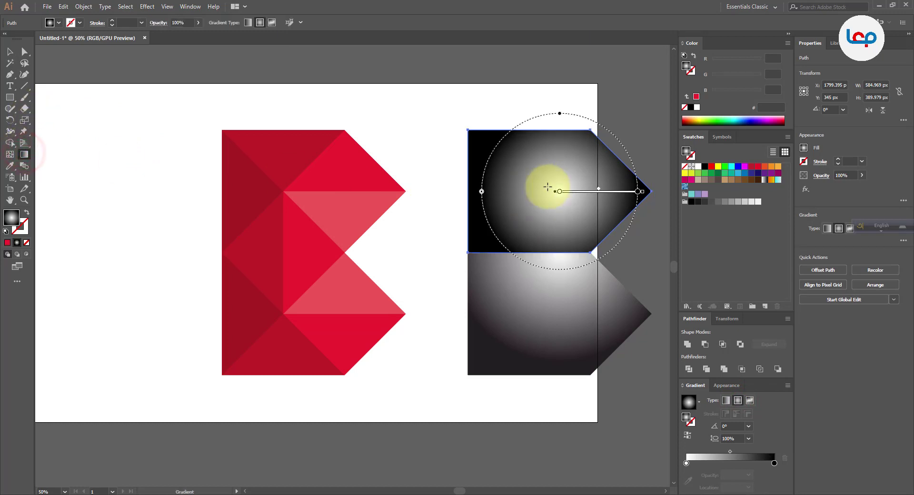
{"action": "left_click_drag", "start_coordinate": [543, 190], "coordinate": [655, 314]}
{"action": "left_click", "coordinate": [9, 52]}
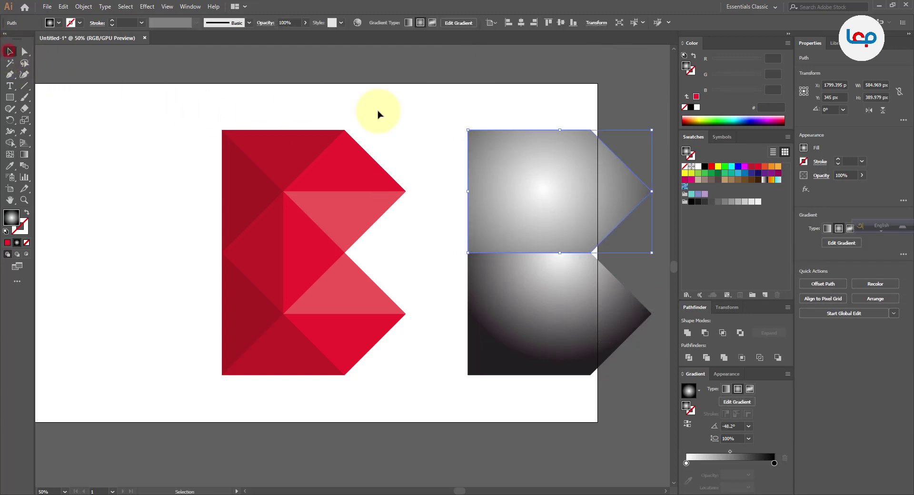
Set the upper half's opacity to 50%
{"action": "left_click", "coordinate": [505, 116]}
{"action": "left_click", "coordinate": [548, 159]}
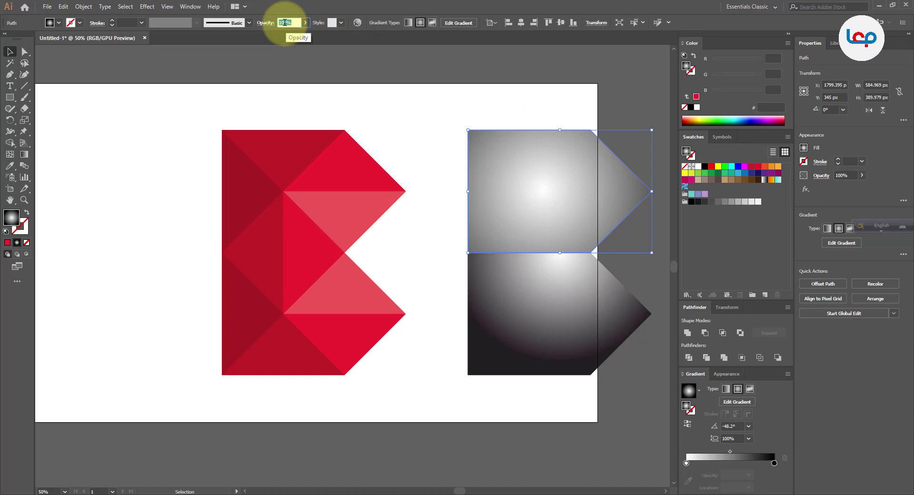
{"action": "key", "text": "Return"}
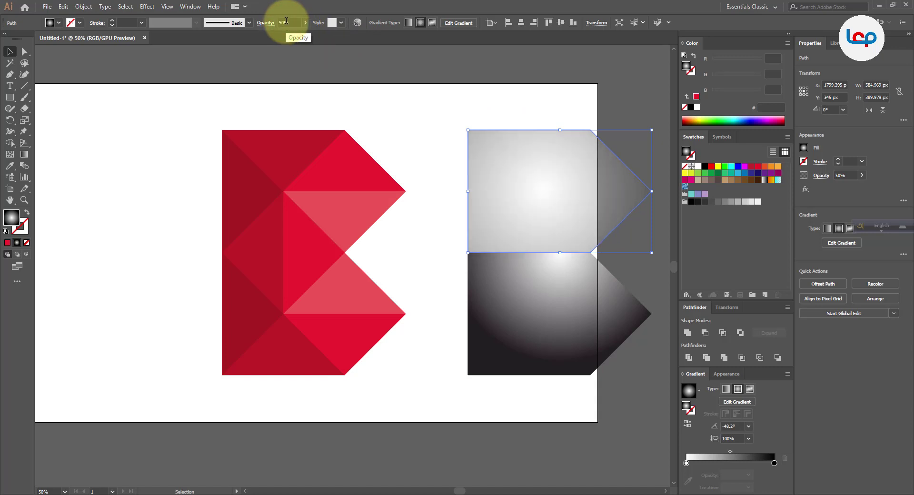
Move the semi-transparent upper gradient half over the red B's upper half and set its opacity to 20%
{"action": "left_click", "coordinate": [419, 98]}
{"action": "left_click_drag", "start_coordinate": [570, 164], "coordinate": [336, 194]}
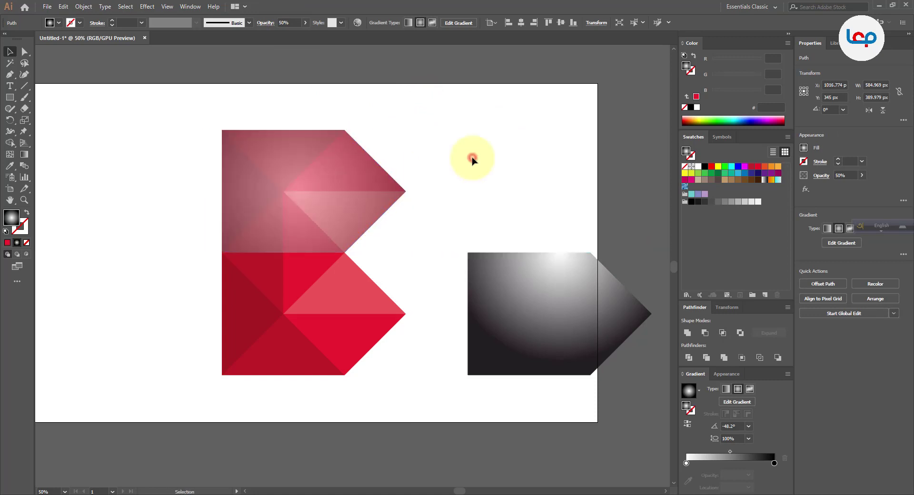
{"action": "left_click", "coordinate": [328, 185]}
{"action": "scroll", "coordinate": [306, 153], "scroll_direction": "up", "scroll_amount": 1}
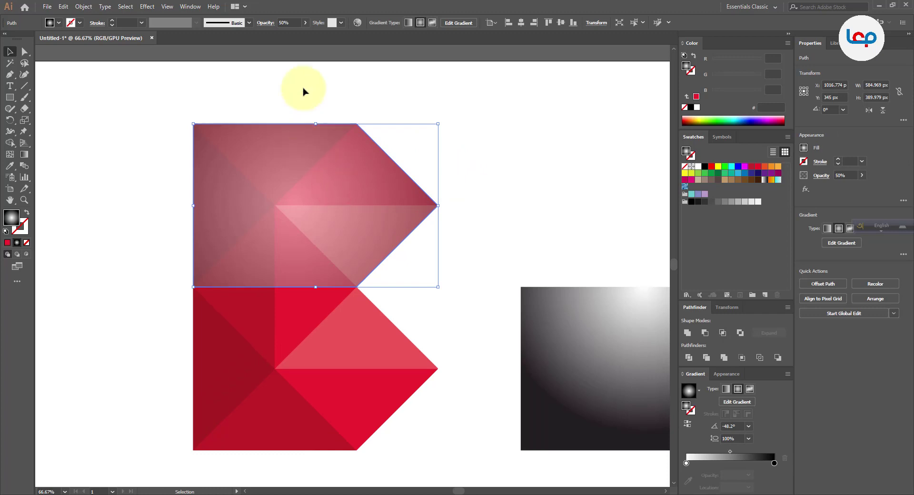
{"action": "left_click", "coordinate": [281, 22]}
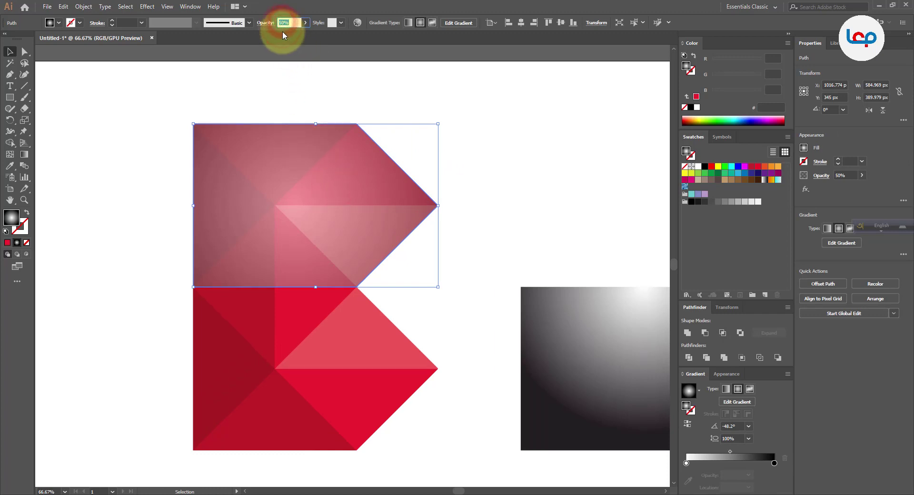
{"action": "type", "text": "20"}
{"action": "key", "text": "Return"}
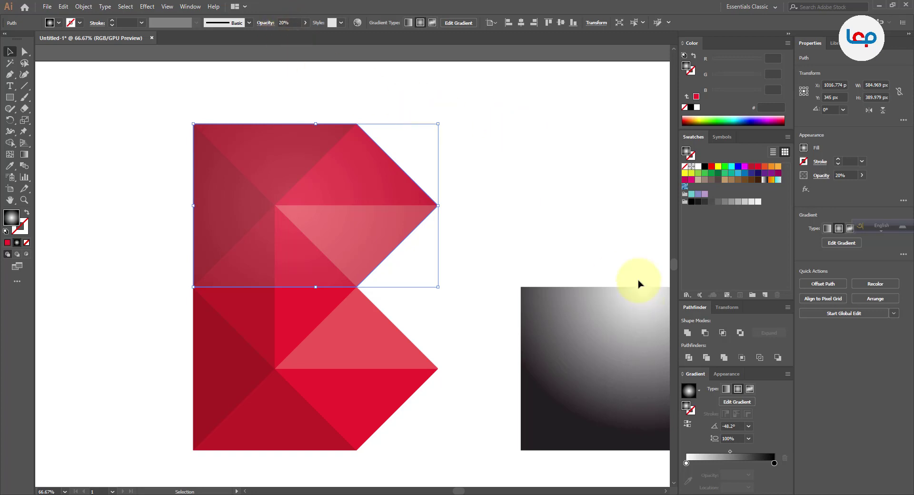
Recentre the upper overlay's radial gradient where the triangles meet and pull its black stop in to about 27%
{"action": "left_click", "coordinate": [24, 154]}
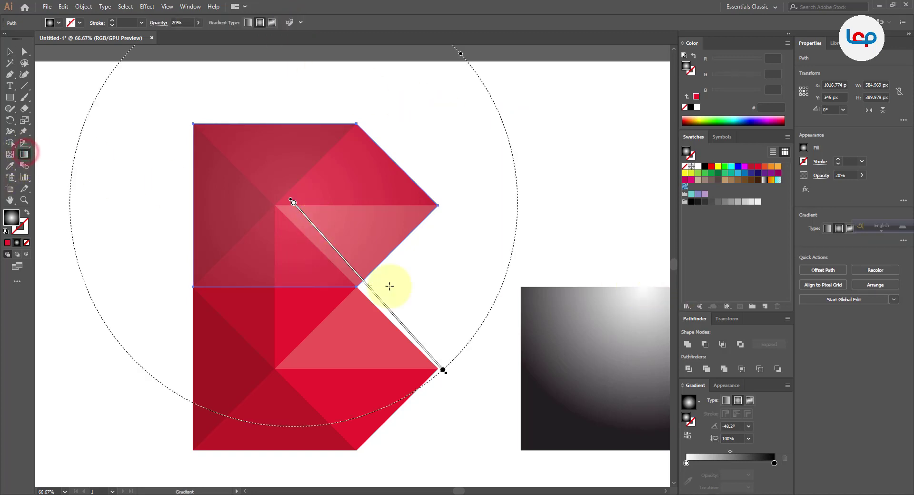
{"action": "mouse_move", "coordinate": [444, 371]}
{"action": "left_mouse_down"}
{"action": "mouse_move", "coordinate": [313, 257]}
{"action": "mouse_move", "coordinate": [338, 272]}
{"action": "left_mouse_up"}
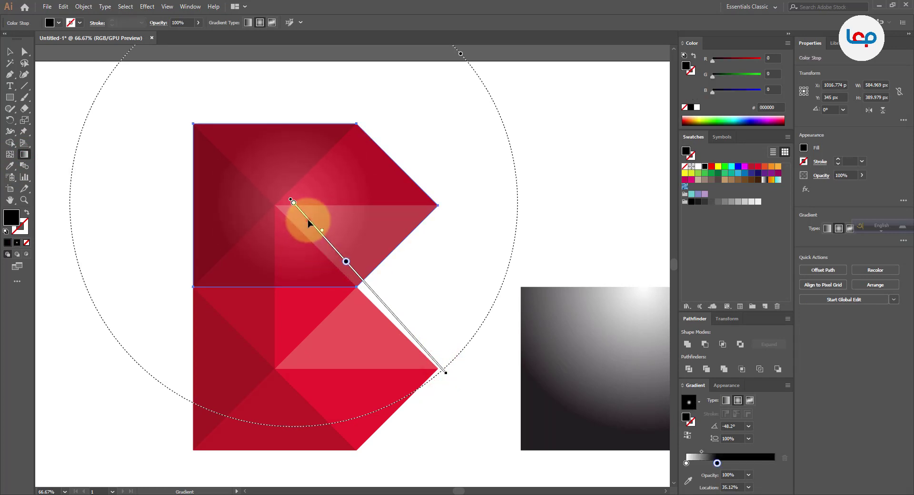
{"action": "mouse_move", "coordinate": [308, 223]}
{"action": "left_mouse_down"}
{"action": "mouse_move", "coordinate": [292, 228]}
{"action": "mouse_move", "coordinate": [289, 219]}
{"action": "mouse_move", "coordinate": [295, 227]}
{"action": "left_mouse_up"}
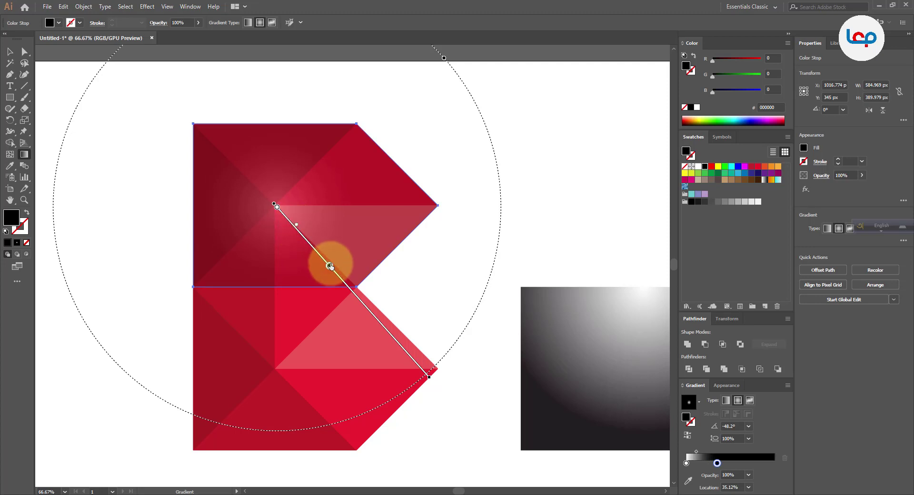
{"action": "left_click_drag", "start_coordinate": [331, 265], "coordinate": [318, 252]}
{"action": "left_click", "coordinate": [10, 52]}
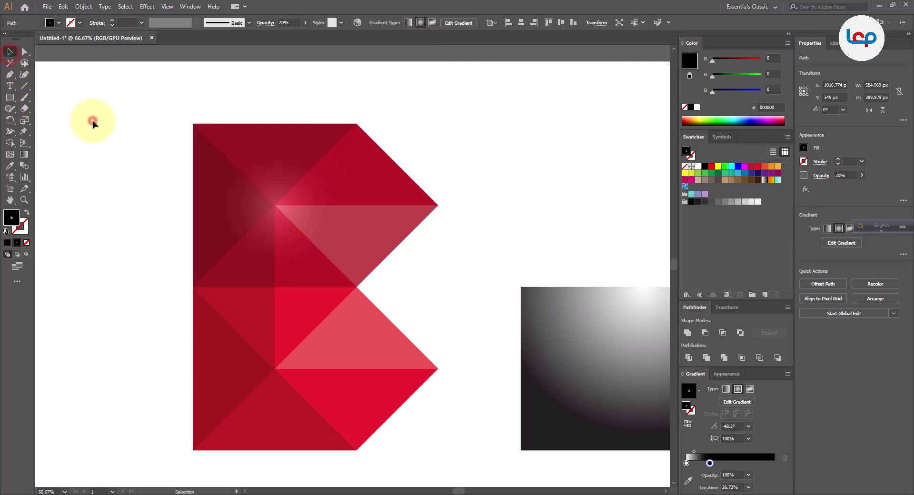
{"action": "left_click", "coordinate": [92, 120]}
Reflect a copy of the upper overlay across the horizontal axis and place it over the B's lower half
{"action": "scroll", "coordinate": [218, 138], "scroll_direction": "down", "scroll_amount": 2}
{"action": "left_click", "coordinate": [405, 160]}
{"action": "scroll", "coordinate": [246, 173], "scroll_direction": "up", "scroll_amount": 1}
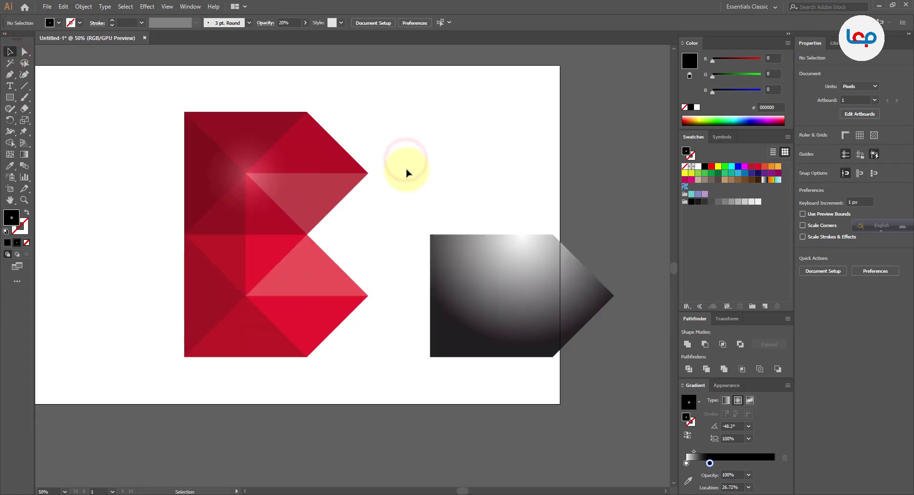
{"action": "left_click", "coordinate": [278, 199]}
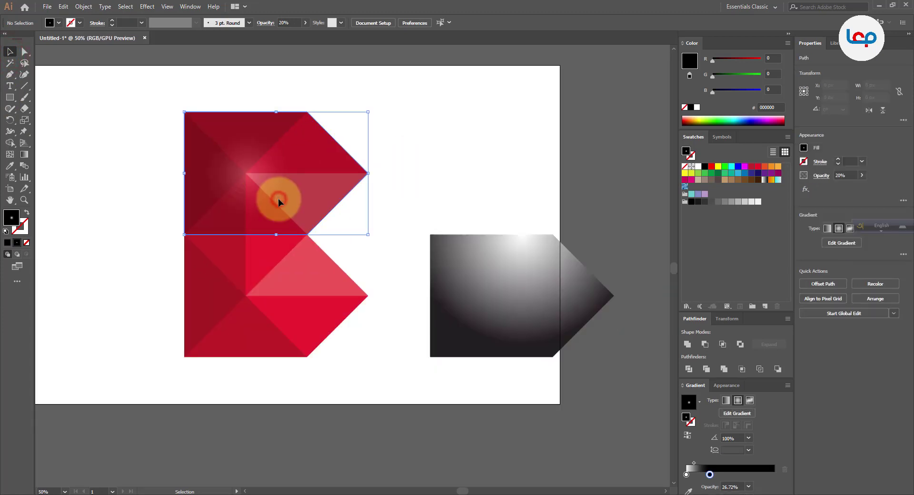
{"action": "right_click", "coordinate": [278, 199]}
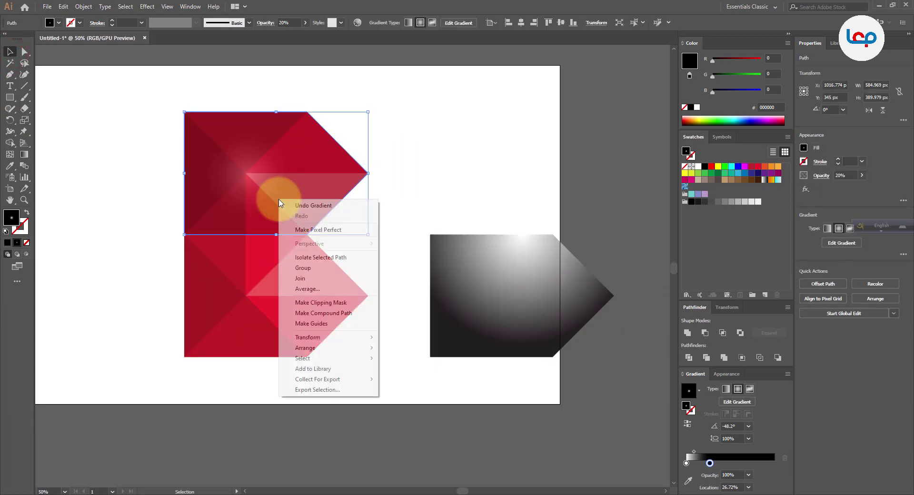
{"action": "left_click", "coordinate": [320, 338]}
{"action": "left_click", "coordinate": [406, 372]}
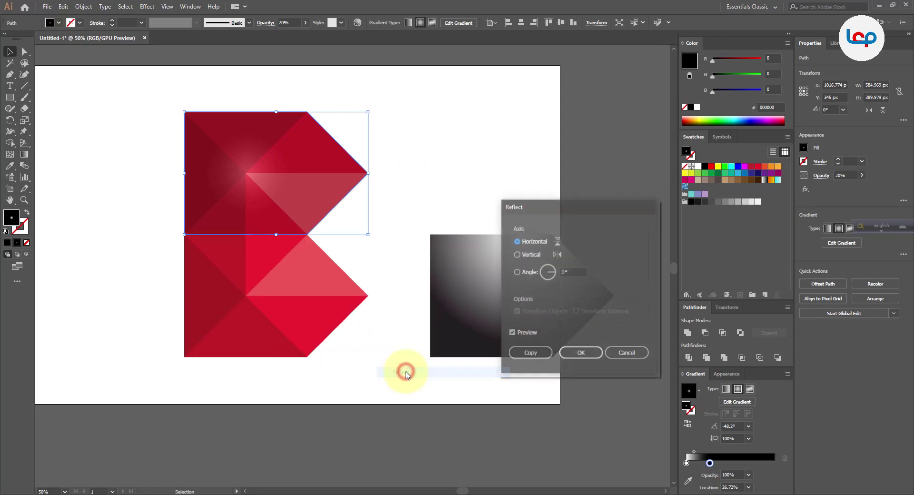
{"action": "left_click", "coordinate": [532, 353]}
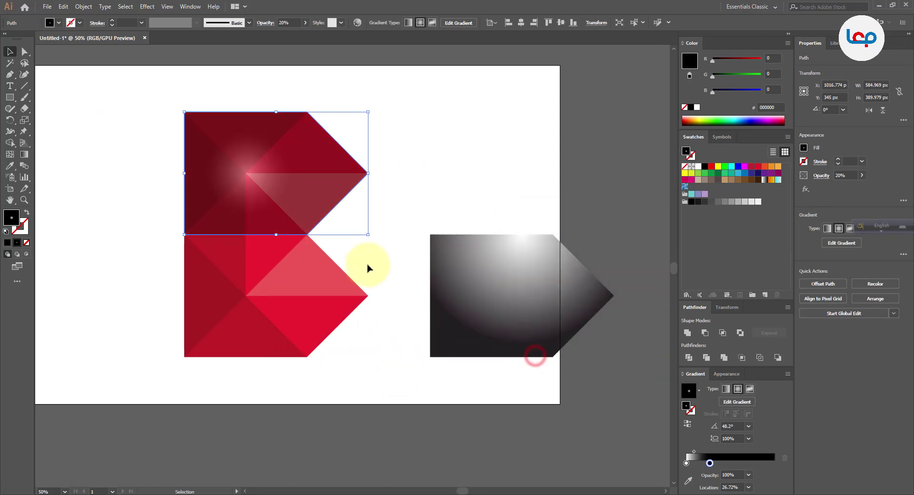
{"action": "left_click_drag", "start_coordinate": [279, 199], "coordinate": [284, 322]}
{"action": "left_click", "coordinate": [350, 379]}
Delete the unused opaque gradient half beside the B
{"action": "key", "text": "ctrl+minus"}
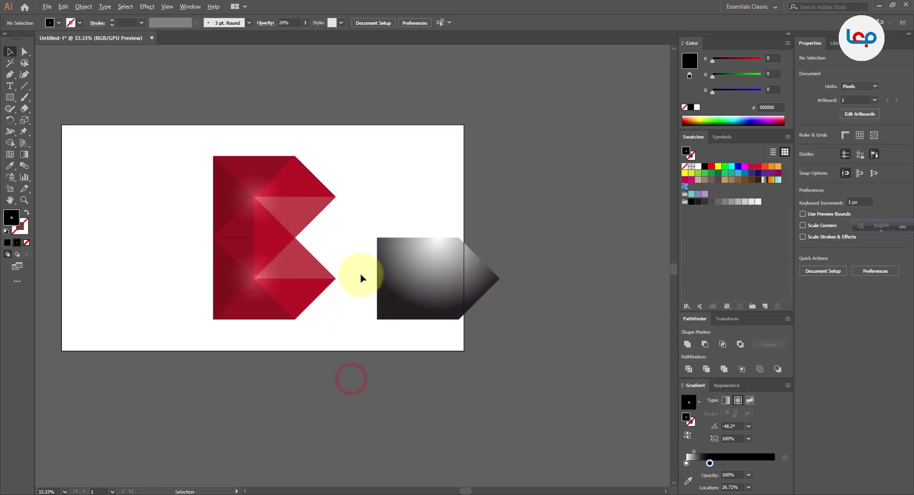
{"action": "left_click_drag", "start_coordinate": [389, 217], "coordinate": [461, 329]}
{"action": "key", "text": "Delete"}
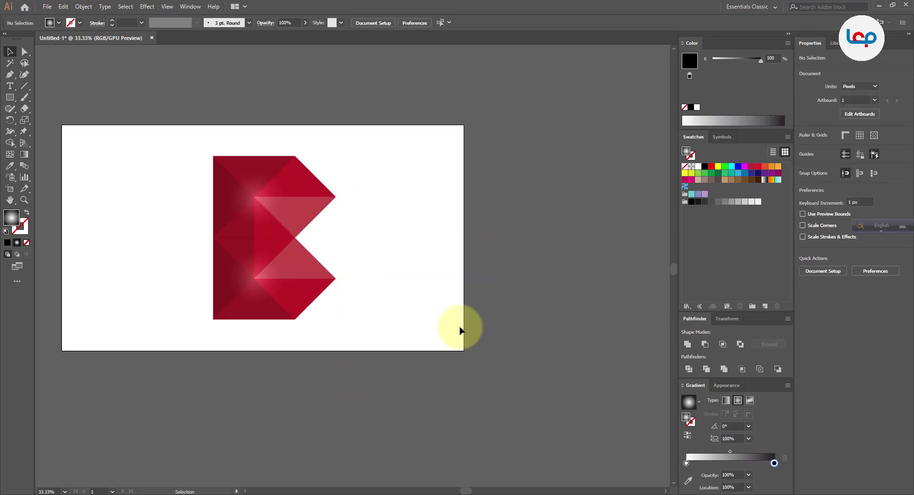
Shrink the lower overlay's radial highlight by moving its black gradient stop to about 17%
{"action": "scroll", "coordinate": [198, 193], "scroll_direction": "up", "scroll_amount": 1}
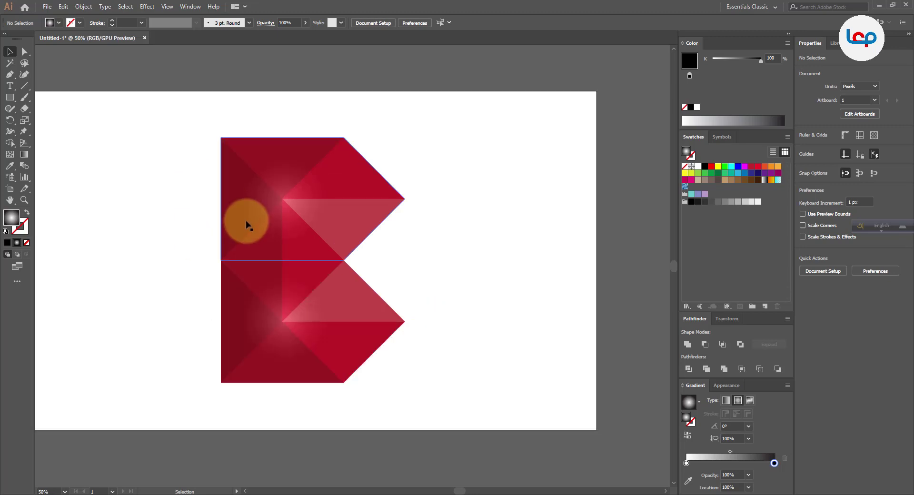
{"action": "scroll", "coordinate": [245, 221], "scroll_direction": "up", "scroll_amount": 1}
{"action": "left_click_drag", "start_coordinate": [502, 281], "coordinate": [505, 271]}
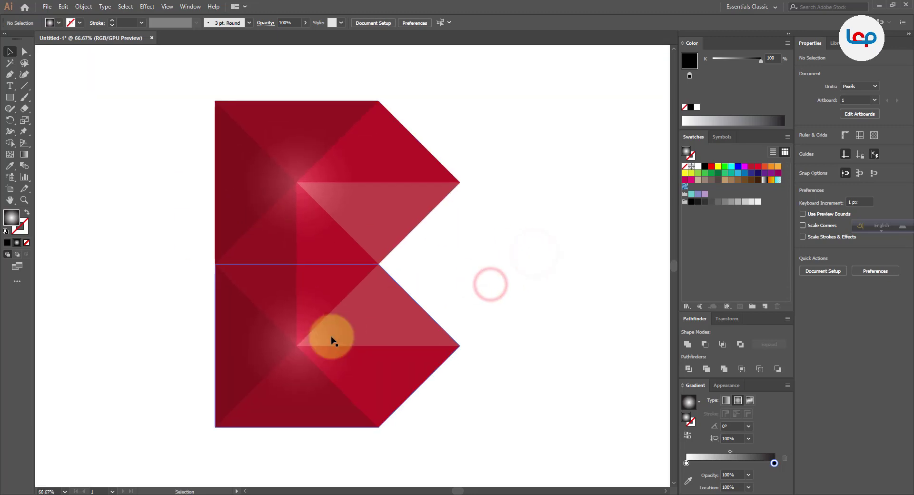
{"action": "left_click", "coordinate": [321, 346]}
{"action": "left_click", "coordinate": [24, 154]}
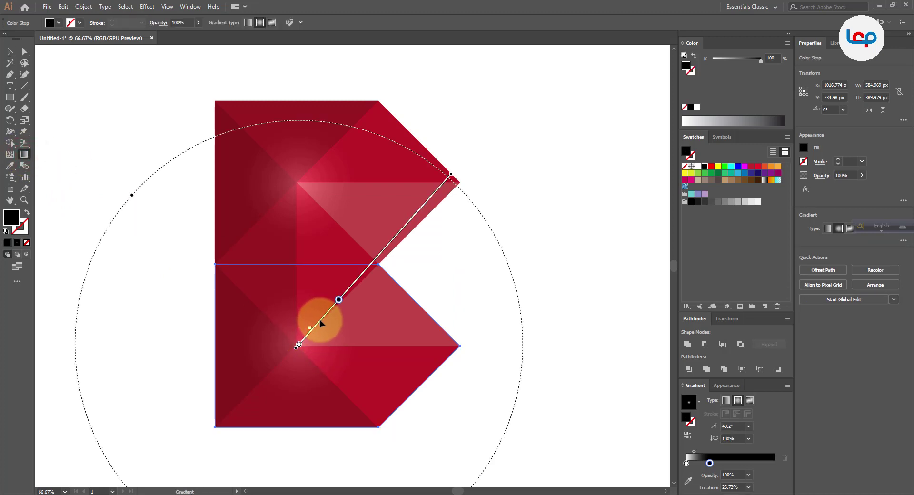
{"action": "mouse_move", "coordinate": [319, 323]}
{"action": "left_mouse_down"}
{"action": "mouse_move", "coordinate": [331, 339]}
{"action": "mouse_move", "coordinate": [320, 321]}
{"action": "left_mouse_up"}
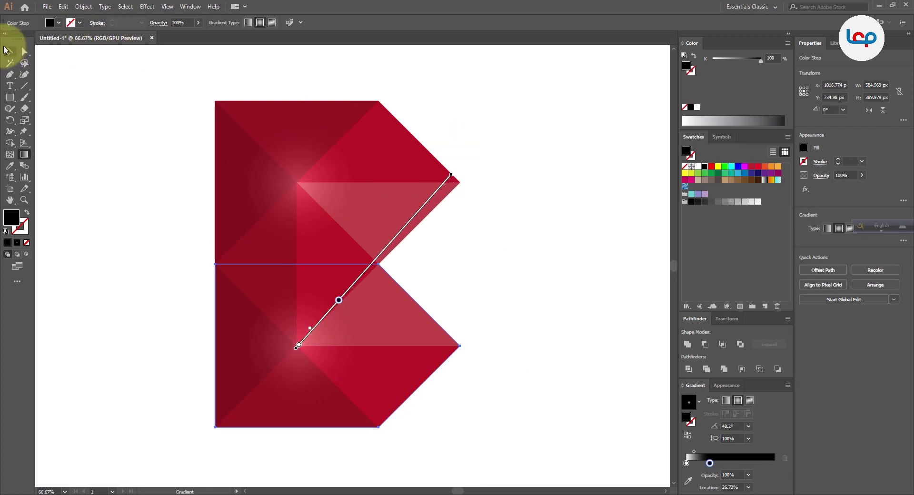
{"action": "left_click_drag", "start_coordinate": [340, 305], "coordinate": [331, 325]}
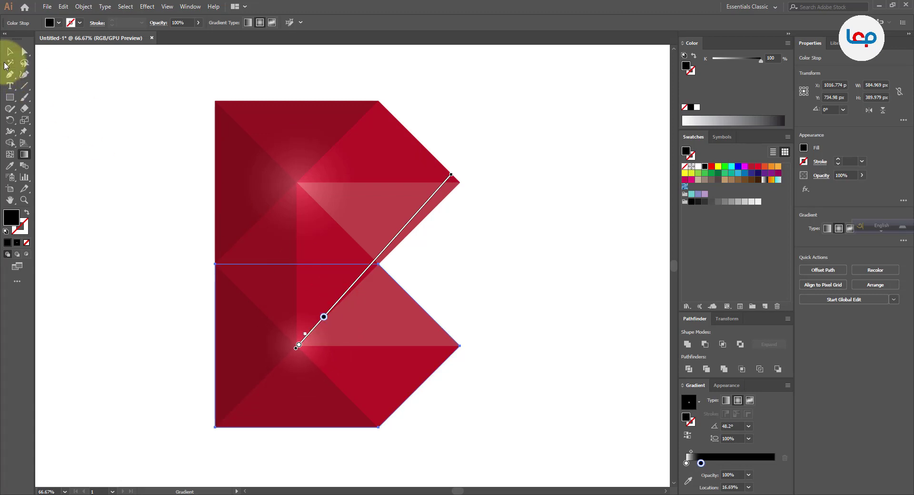
{"action": "left_click", "coordinate": [14, 55]}
{"action": "left_click", "coordinate": [152, 147]}
Shrink the upper overlay's radial highlight by moving its black gradient stop to about 22%
{"action": "left_click", "coordinate": [329, 163]}
{"action": "left_click", "coordinate": [302, 181]}
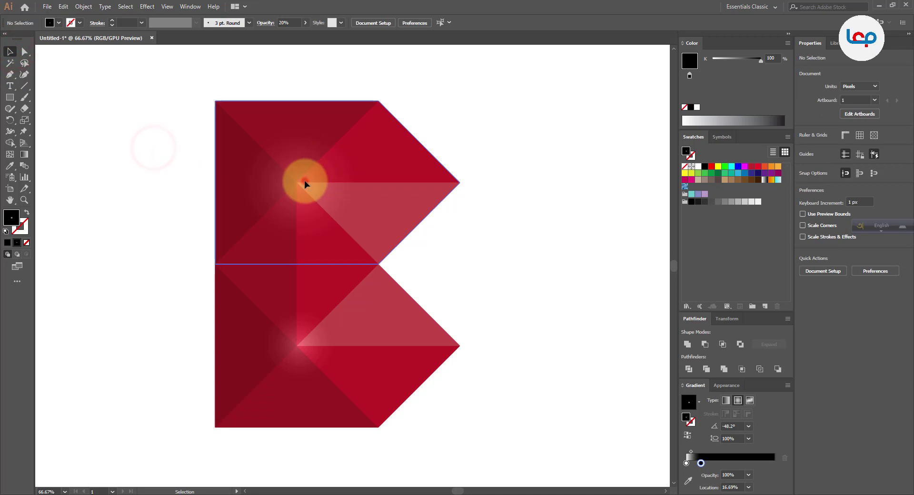
{"action": "left_click", "coordinate": [31, 154]}
{"action": "left_click_drag", "start_coordinate": [337, 228], "coordinate": [275, 194]}
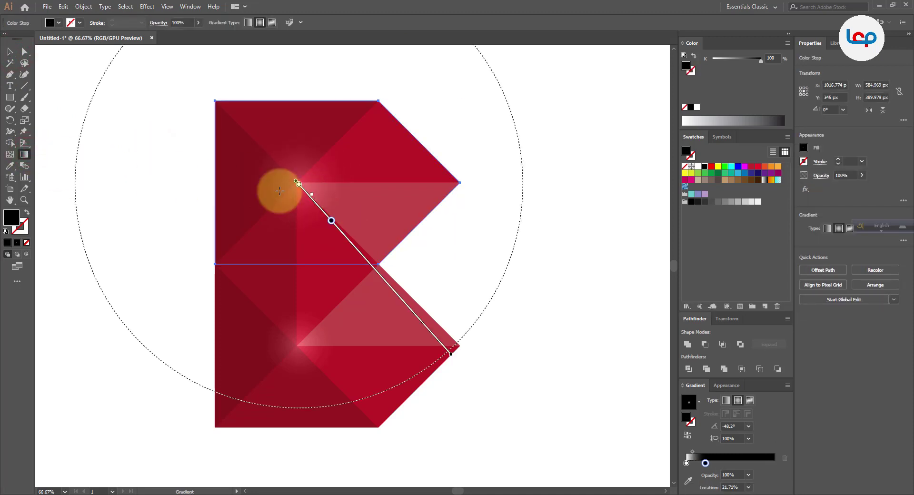
{"action": "left_click", "coordinate": [9, 52]}
{"action": "left_click", "coordinate": [125, 87]}
Set the upper overlay's opacity to 10%
{"action": "left_click", "coordinate": [305, 163]}
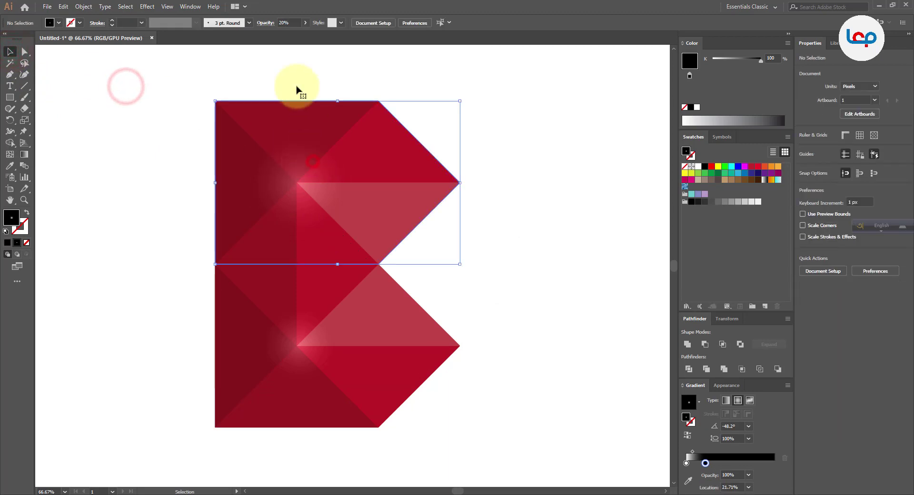
{"action": "left_click", "coordinate": [288, 22]}
{"action": "type", "text": "10"}
{"action": "key", "text": "Return"}
{"action": "left_click", "coordinate": [524, 127]}
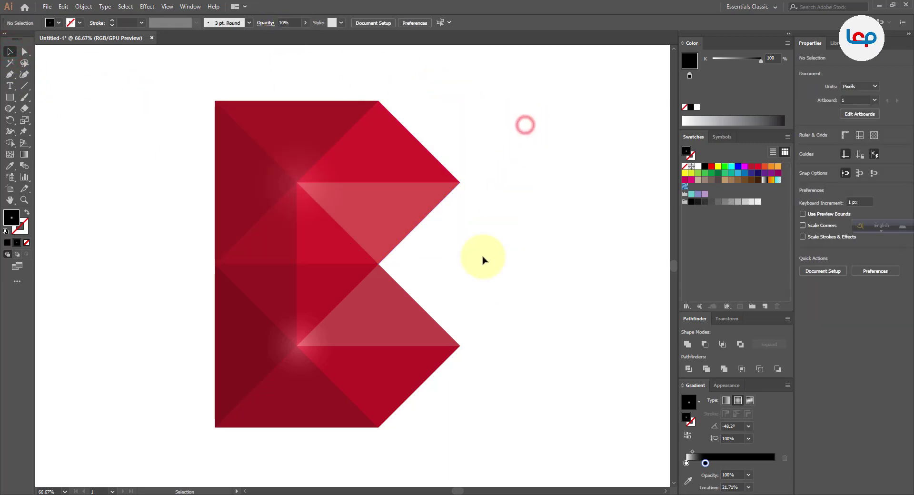
Set the lower overlay's opacity to 10% to match the upper one
{"action": "left_click", "coordinate": [384, 346]}
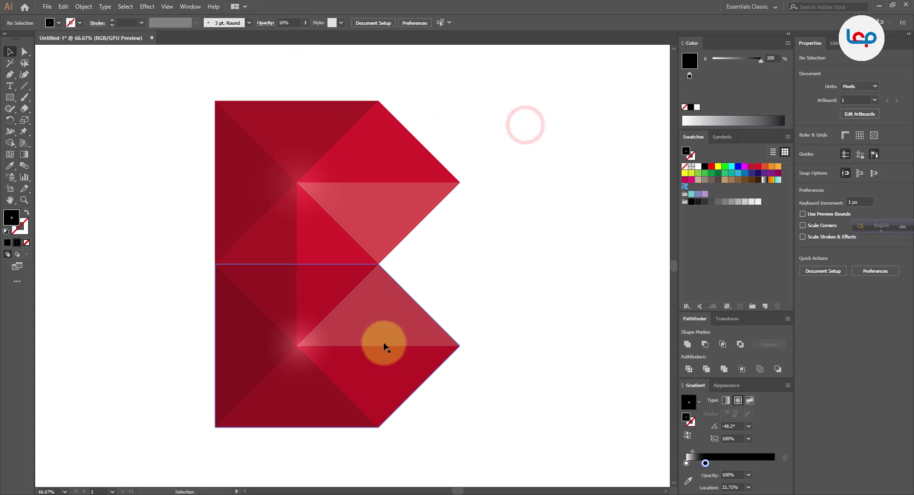
{"action": "left_click", "coordinate": [280, 23]}
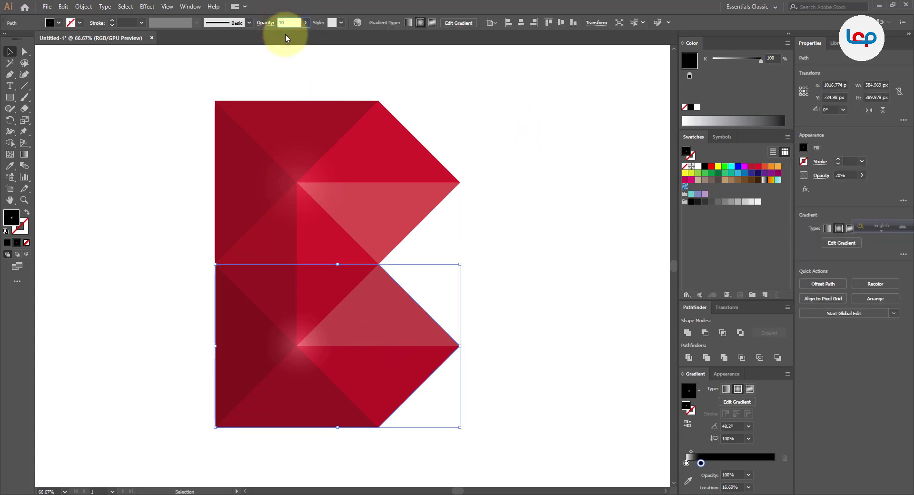
{"action": "type", "text": "10"}
{"action": "key", "text": "Return"}
{"action": "left_click", "coordinate": [496, 161]}
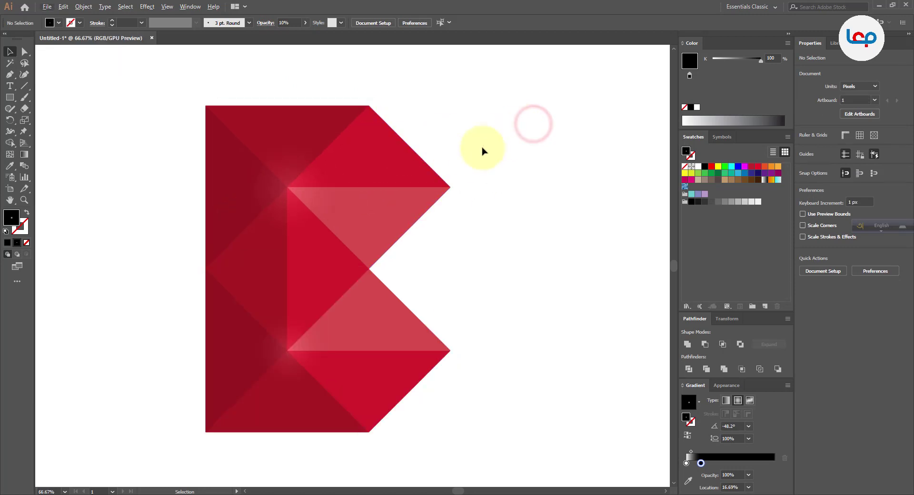
{"action": "left_click", "coordinate": [468, 156]}
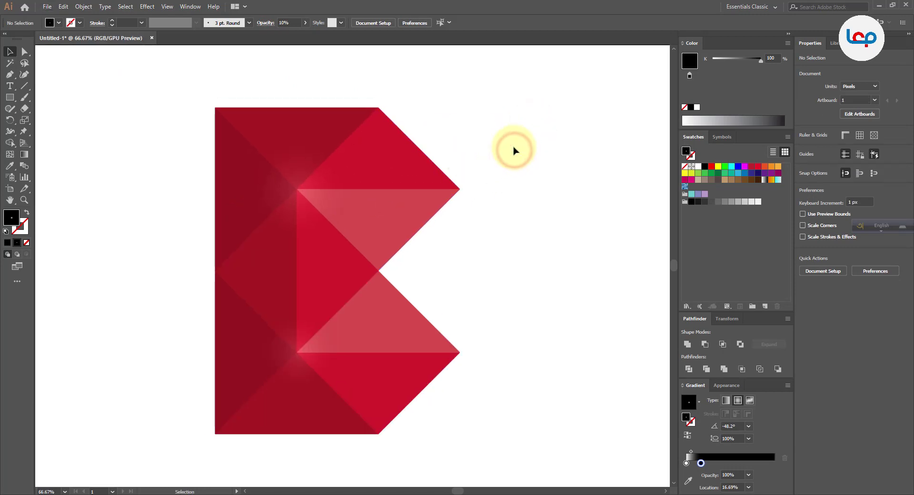